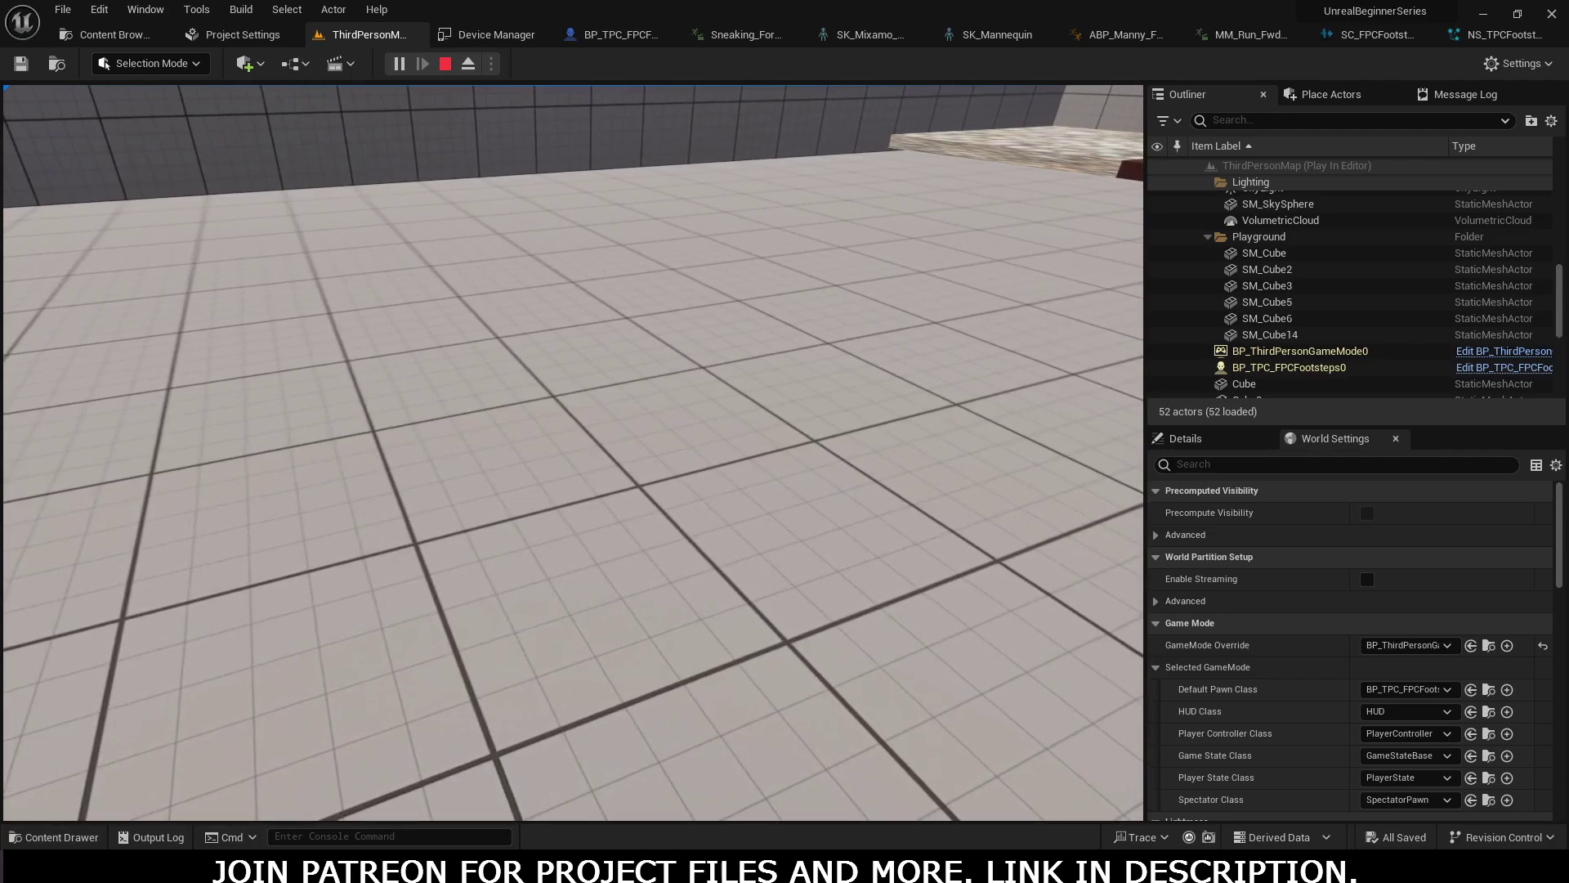
# End the Play-In-Editor session with Esc and return to ThirdPersonMap editing.
pyautogui.press('Escape')
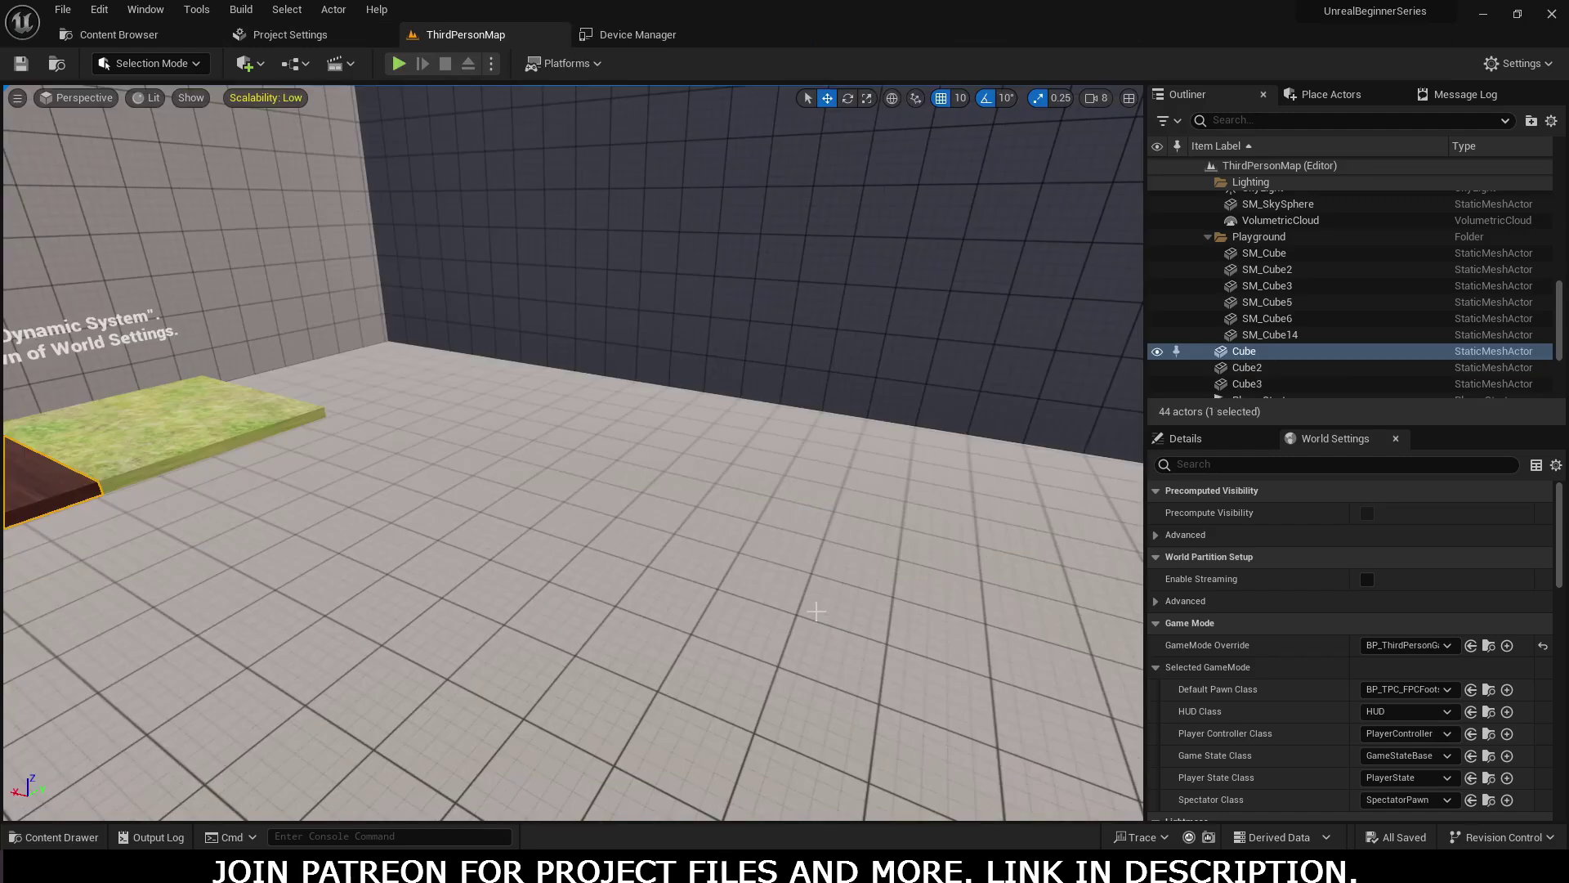
# Open the Content Drawer and look inside the Anims_FPCFootsteps animation folder.
pyautogui.click(672, 582)
pyautogui.hotkey('ctrl', 'space')
pyautogui.moveTo(416, 636)
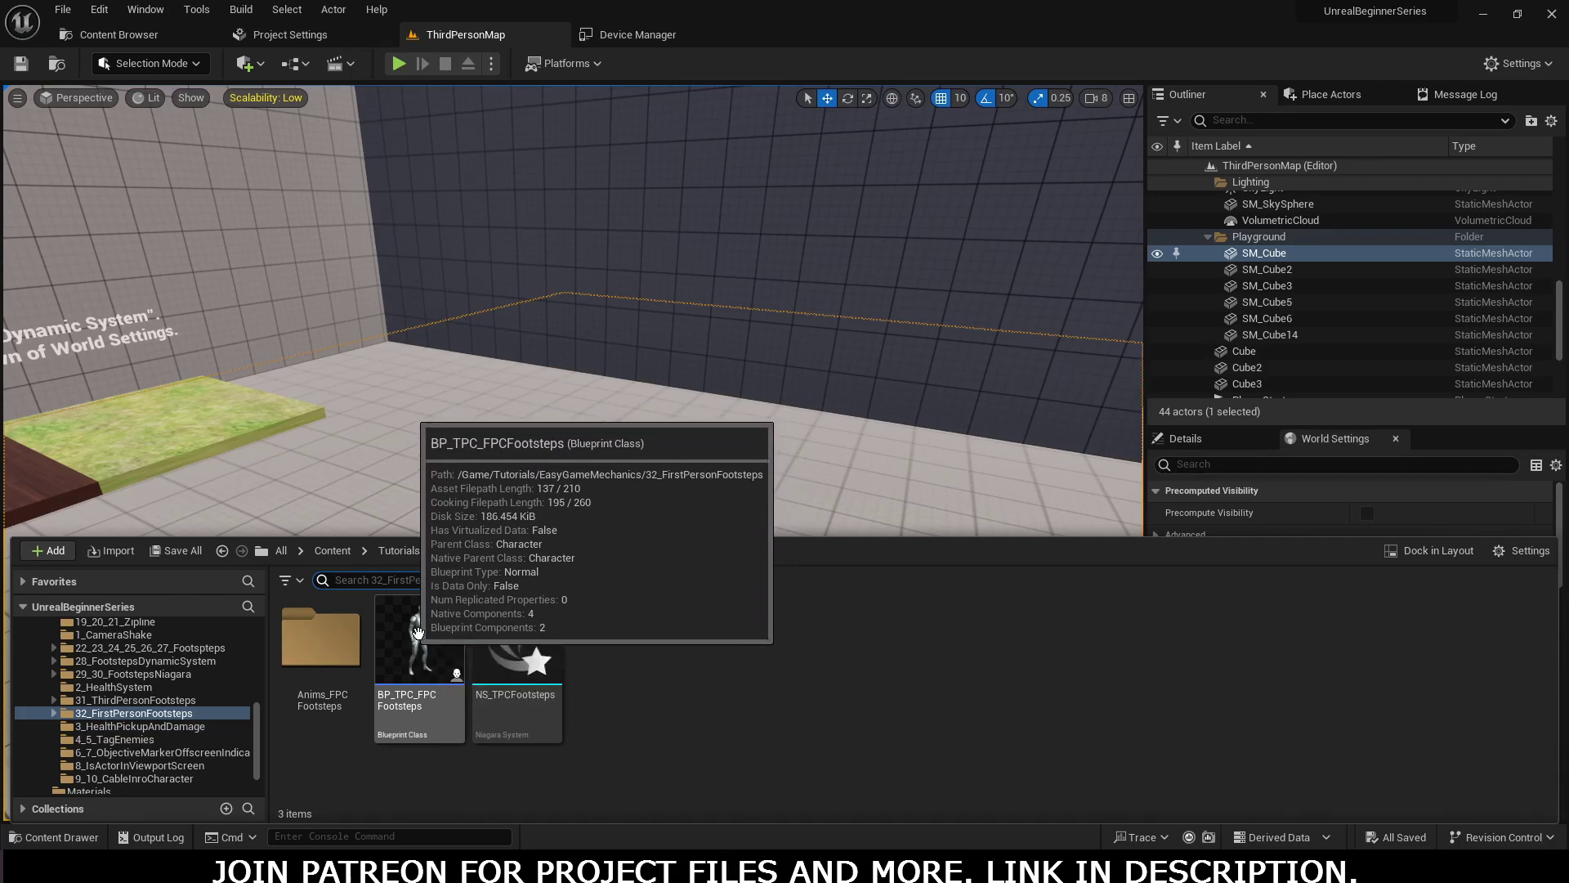
pyautogui.doubleClick(337, 661)
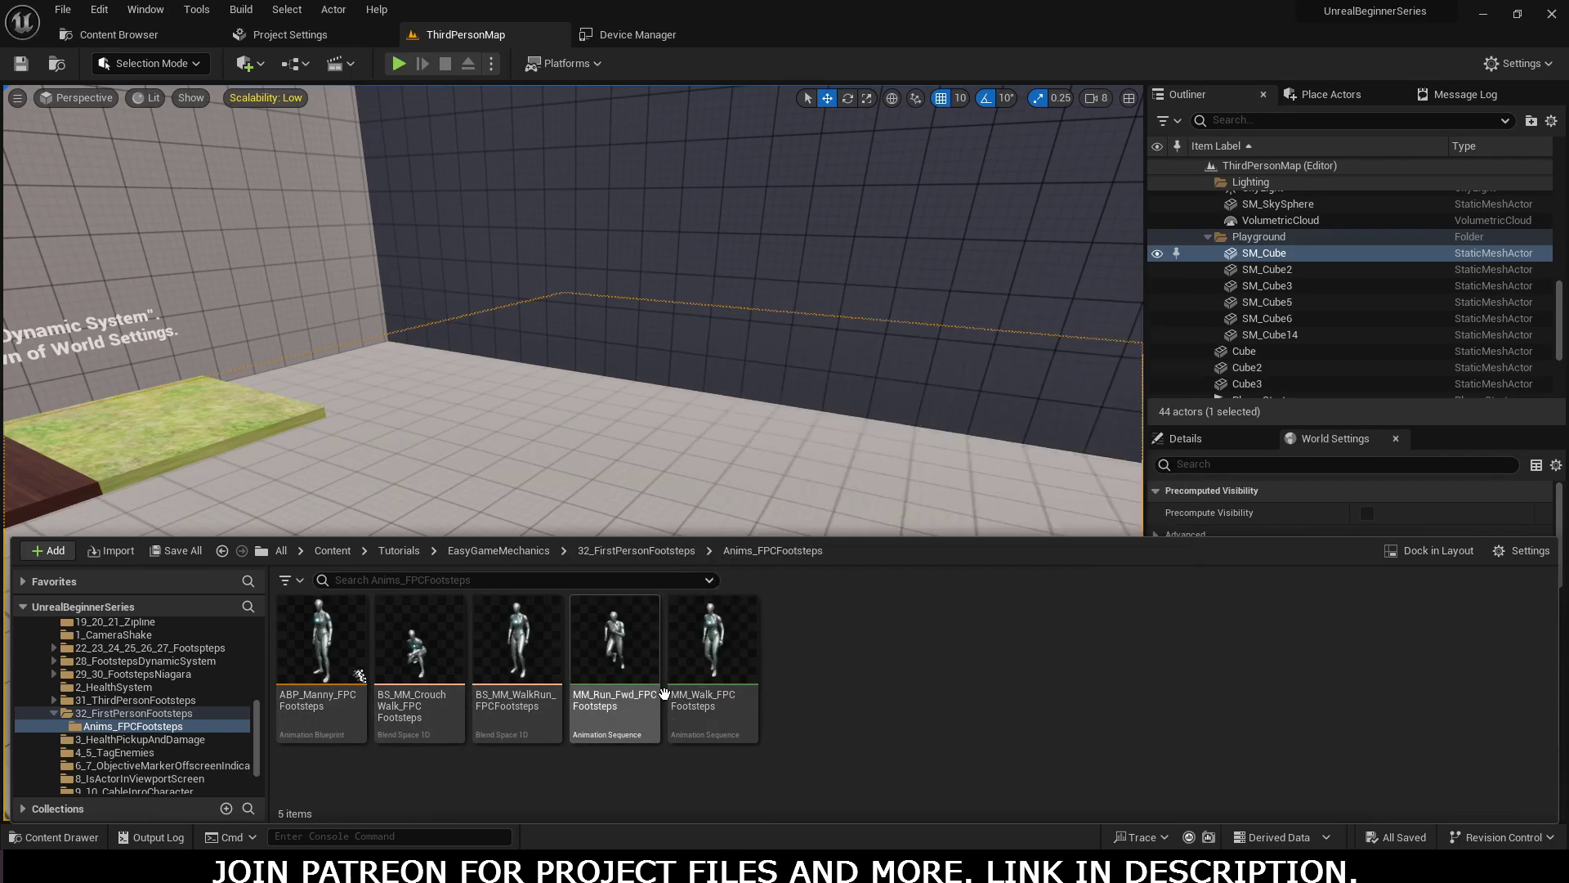
# Navigate back up through EasyGameMechanics and reopen the 32_FirstPersonFootsteps folder.
pyautogui.moveTo(506, 661)
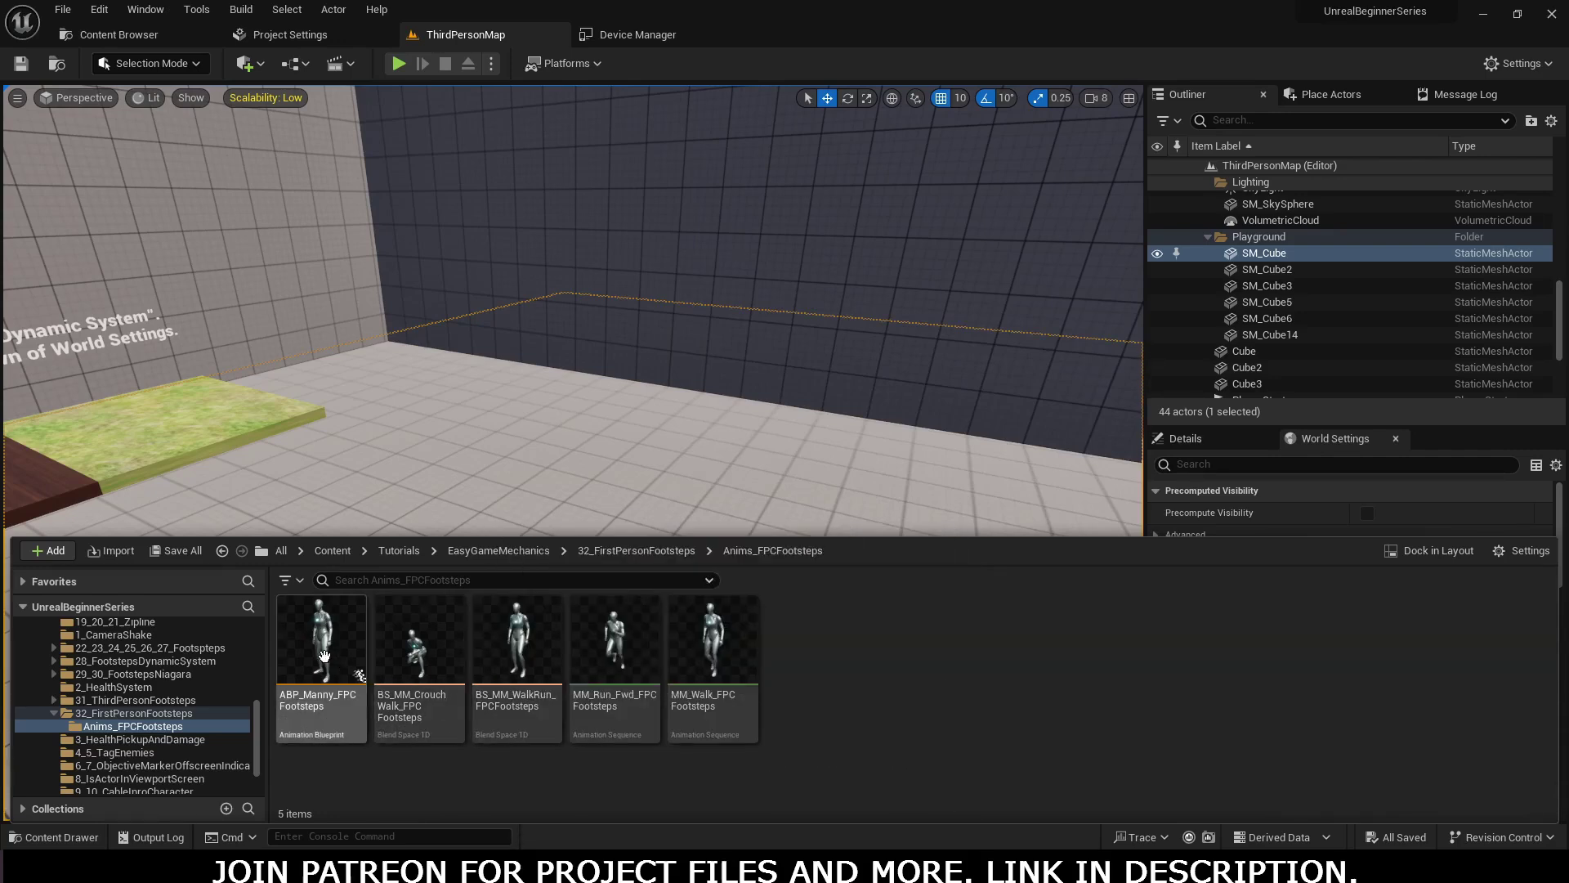
pyautogui.moveTo(323, 656)
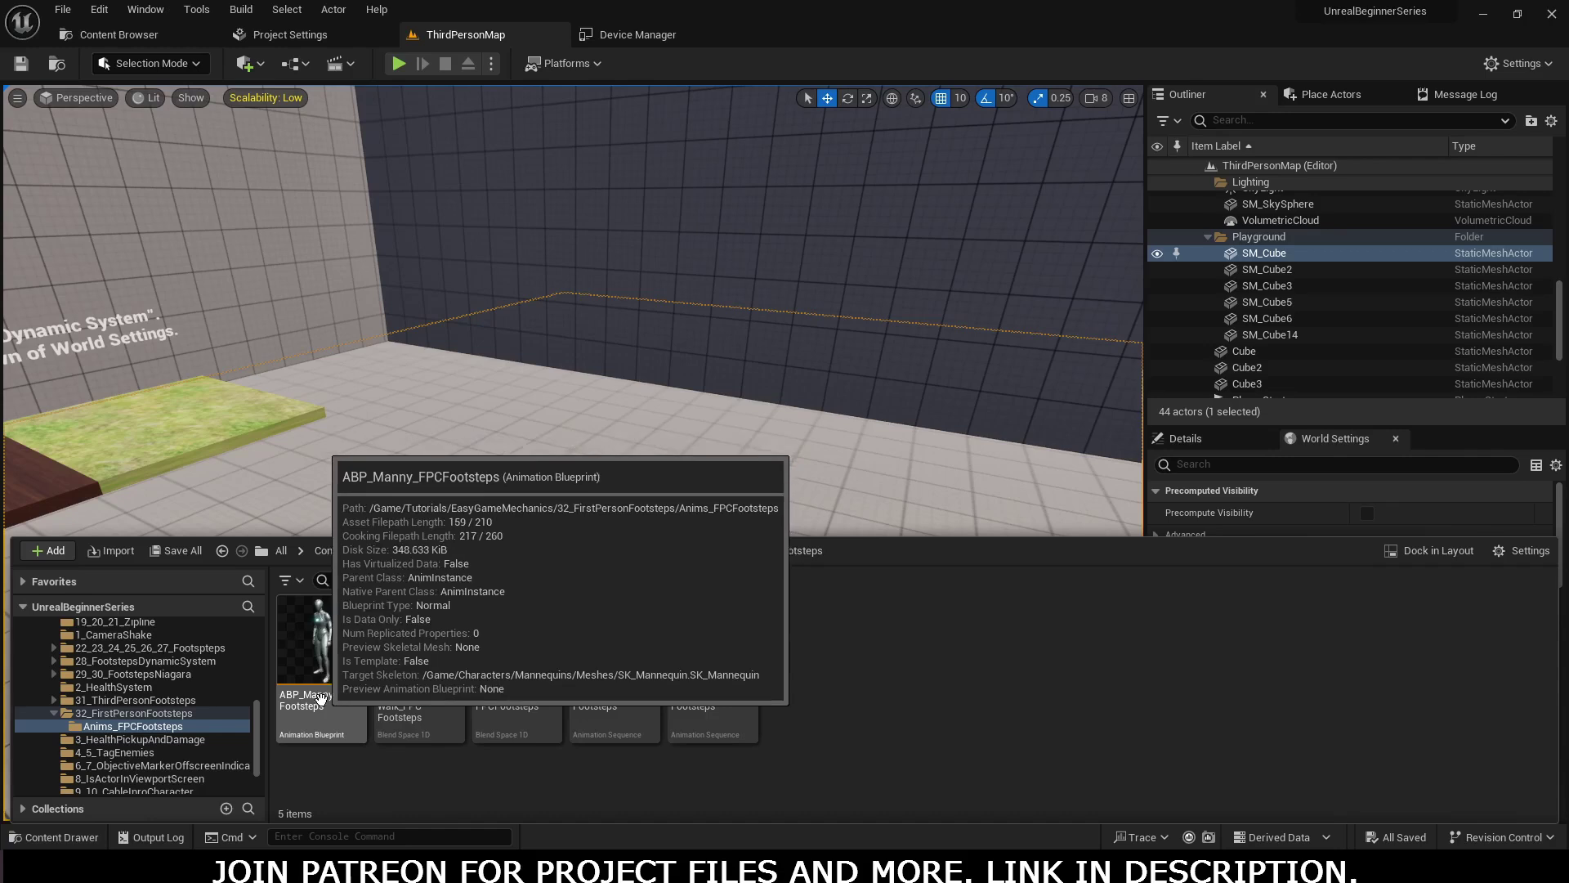
pyautogui.click(588, 550)
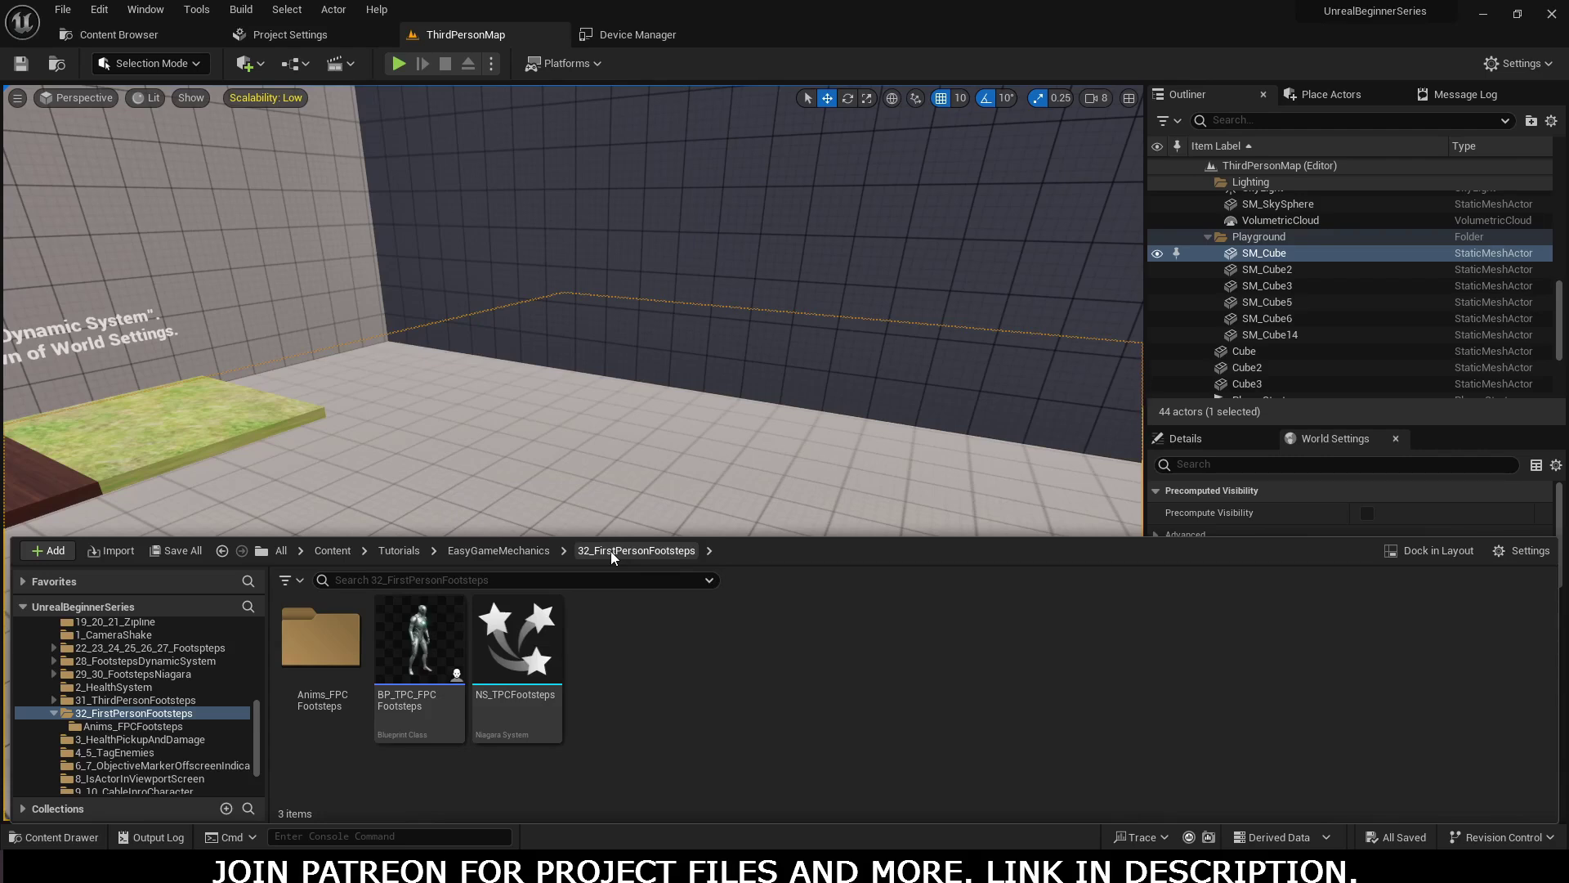
pyautogui.click(512, 553)
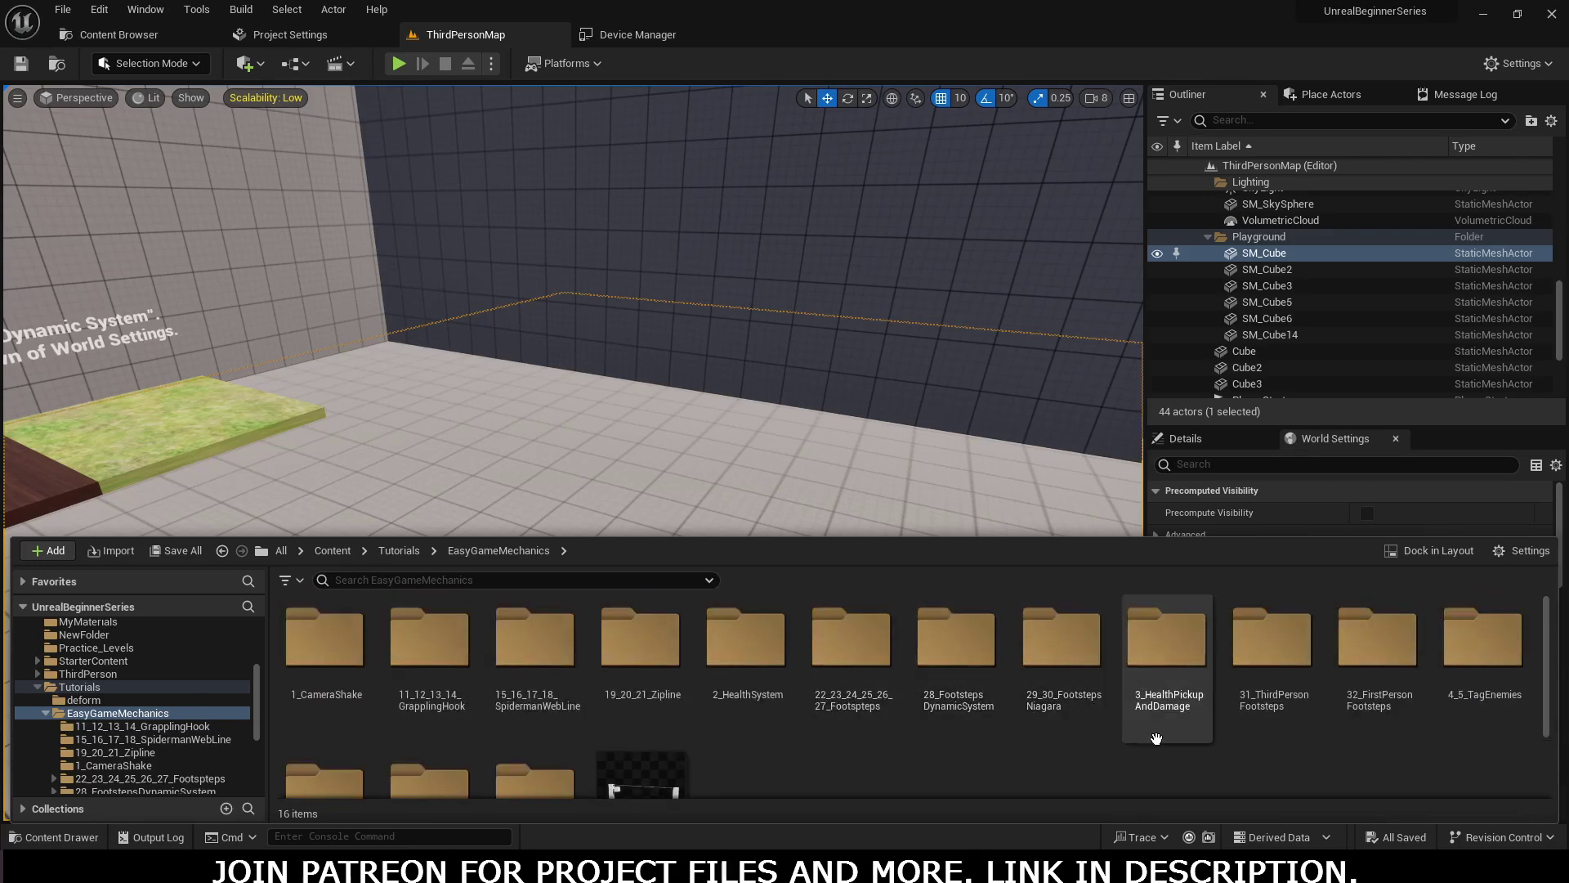
pyautogui.doubleClick(1373, 698)
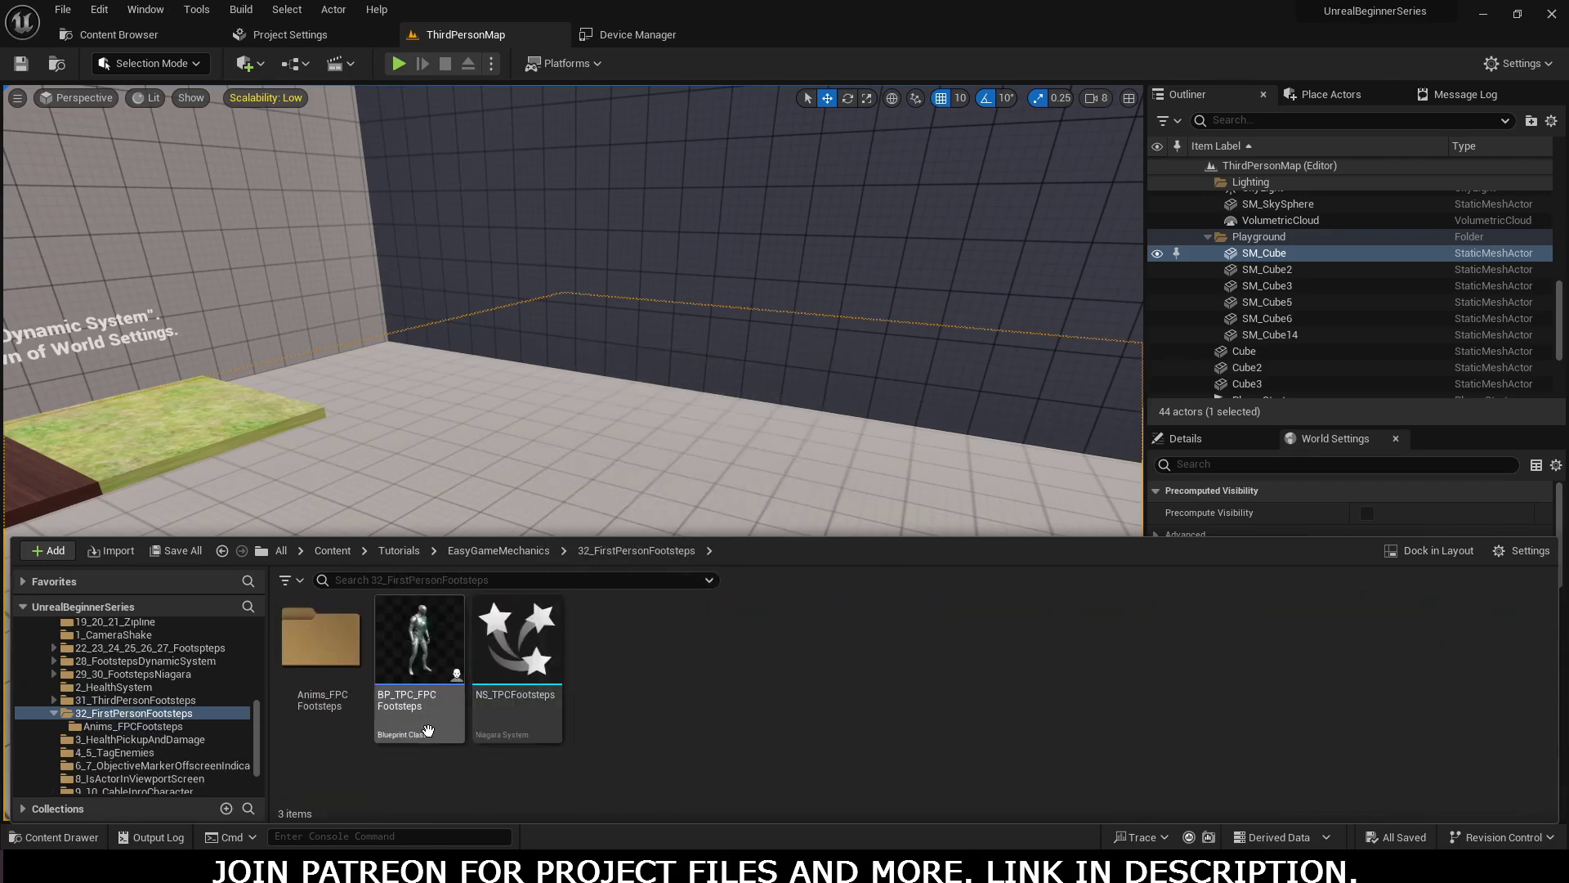
# Play-test ThirdPersonMap, running the character forward, then release the mouse.
pyautogui.click(425, 681)
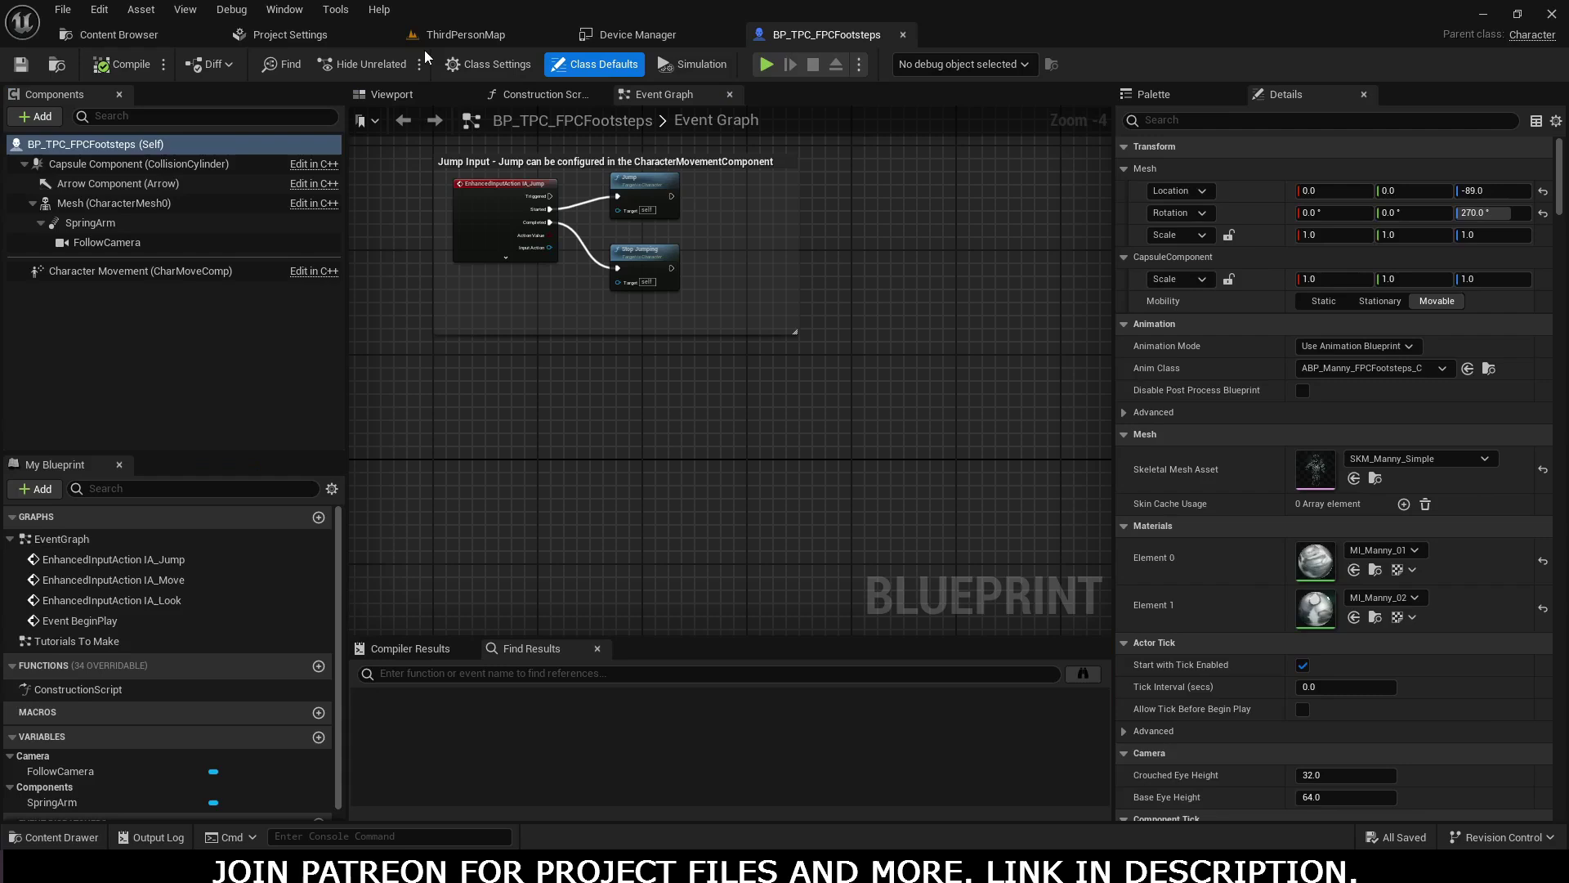
pyautogui.click(413, 37)
pyautogui.click(404, 62)
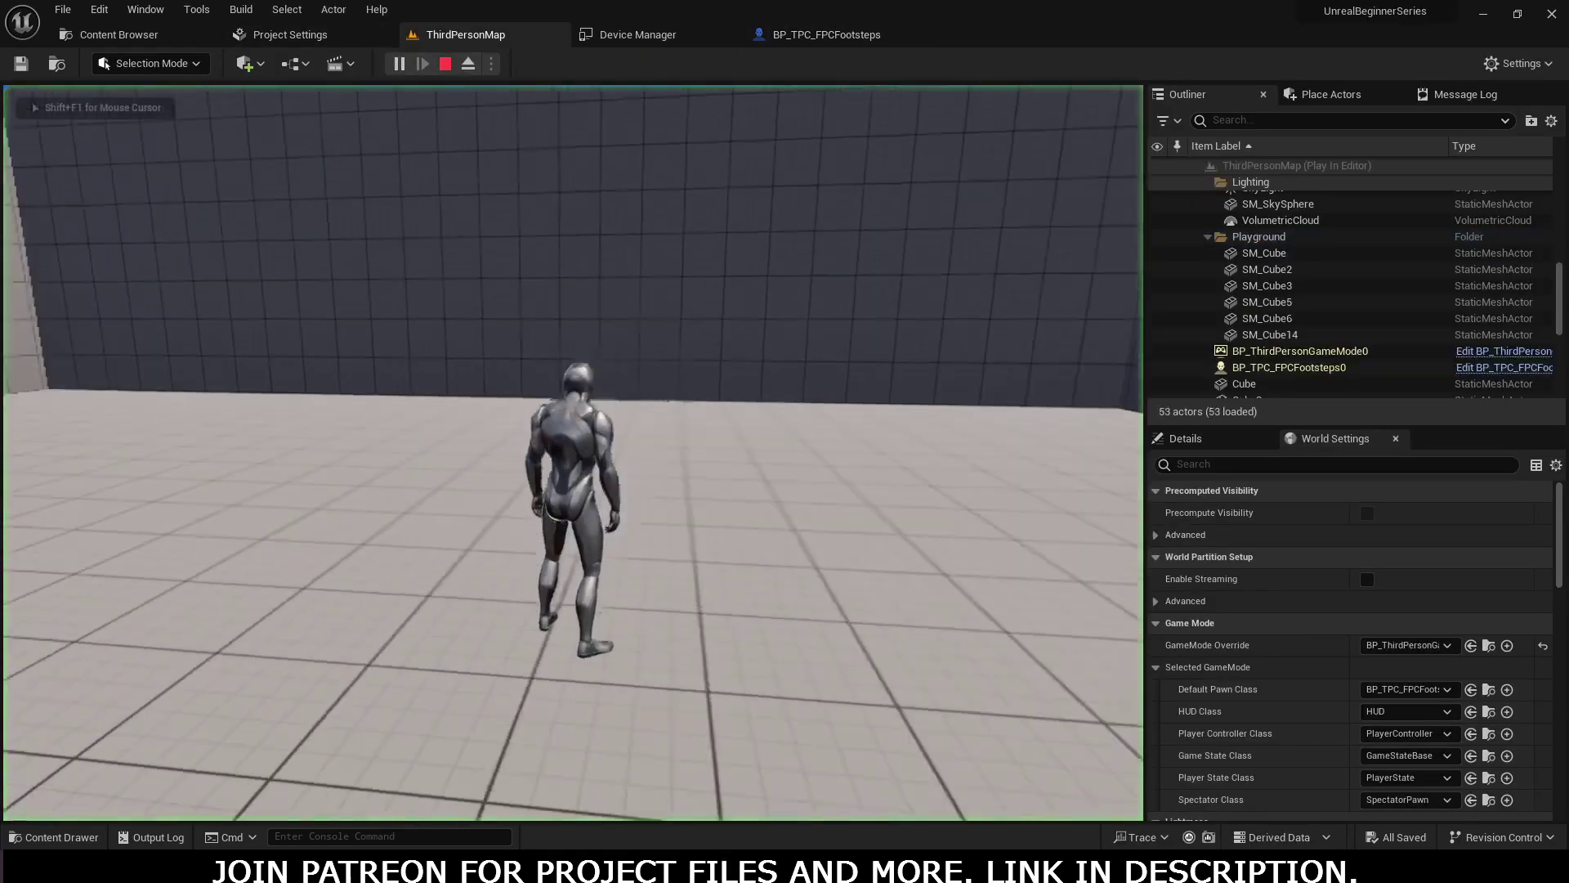
pyautogui.press('w')
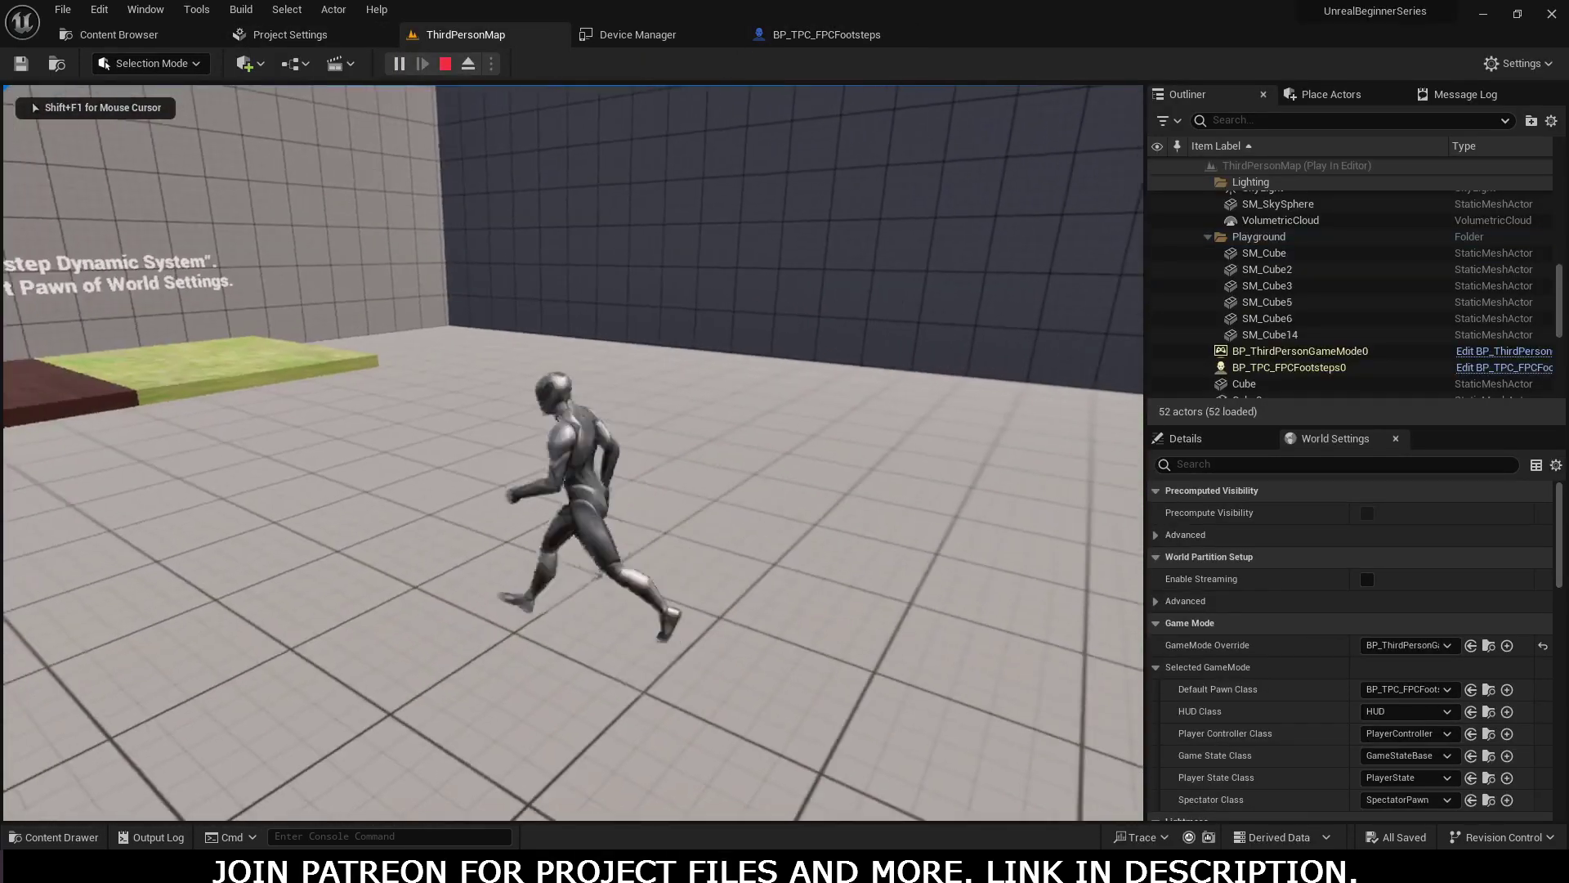
pyautogui.press('Escape')
# Show BP_TPC_FPCFootsteps' Viewport preview and orbit to see the follow camera.
pyautogui.click(825, 36)
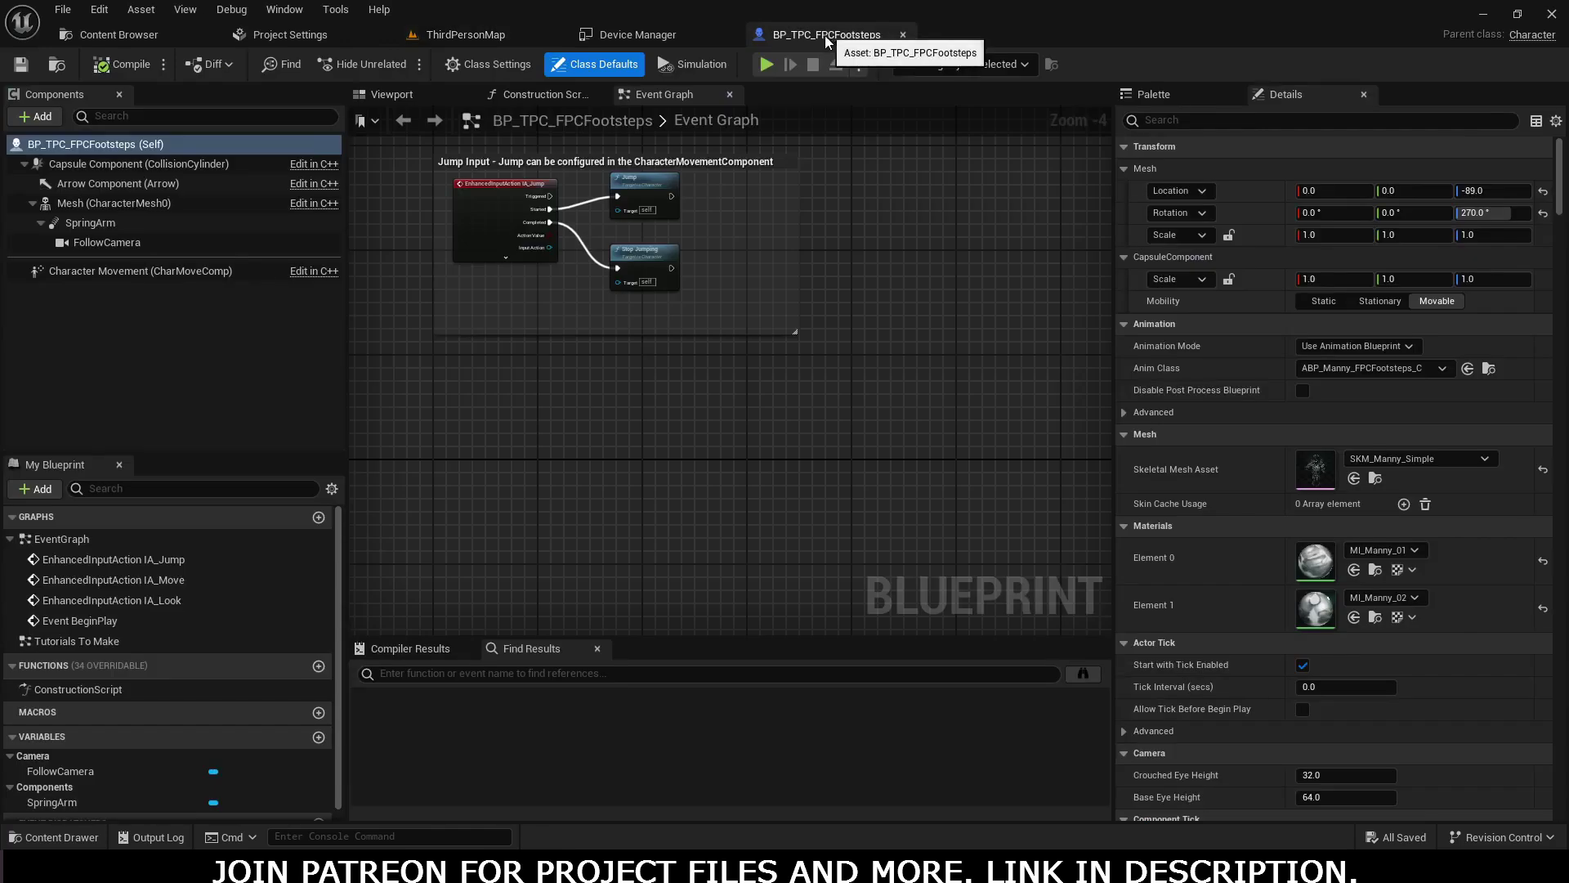
pyautogui.click(396, 94)
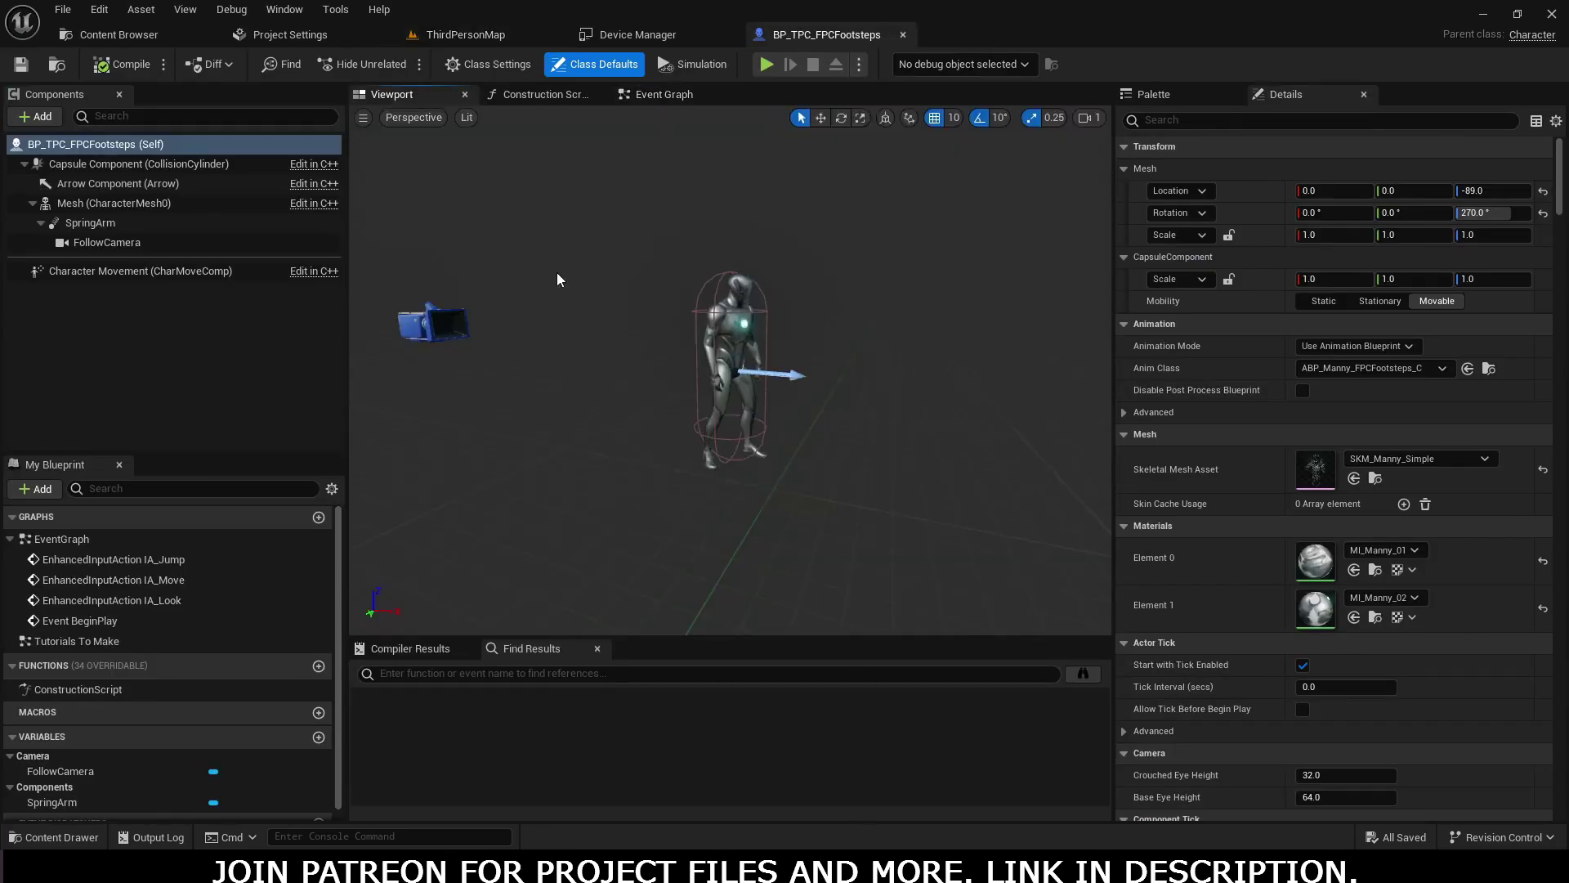
pyautogui.moveTo(731, 368); pyautogui.dragTo(614, 433)
# Delete the SpringArm so FollowCamera sits under the Mesh, then select the character mesh.
pyautogui.click(91, 222)
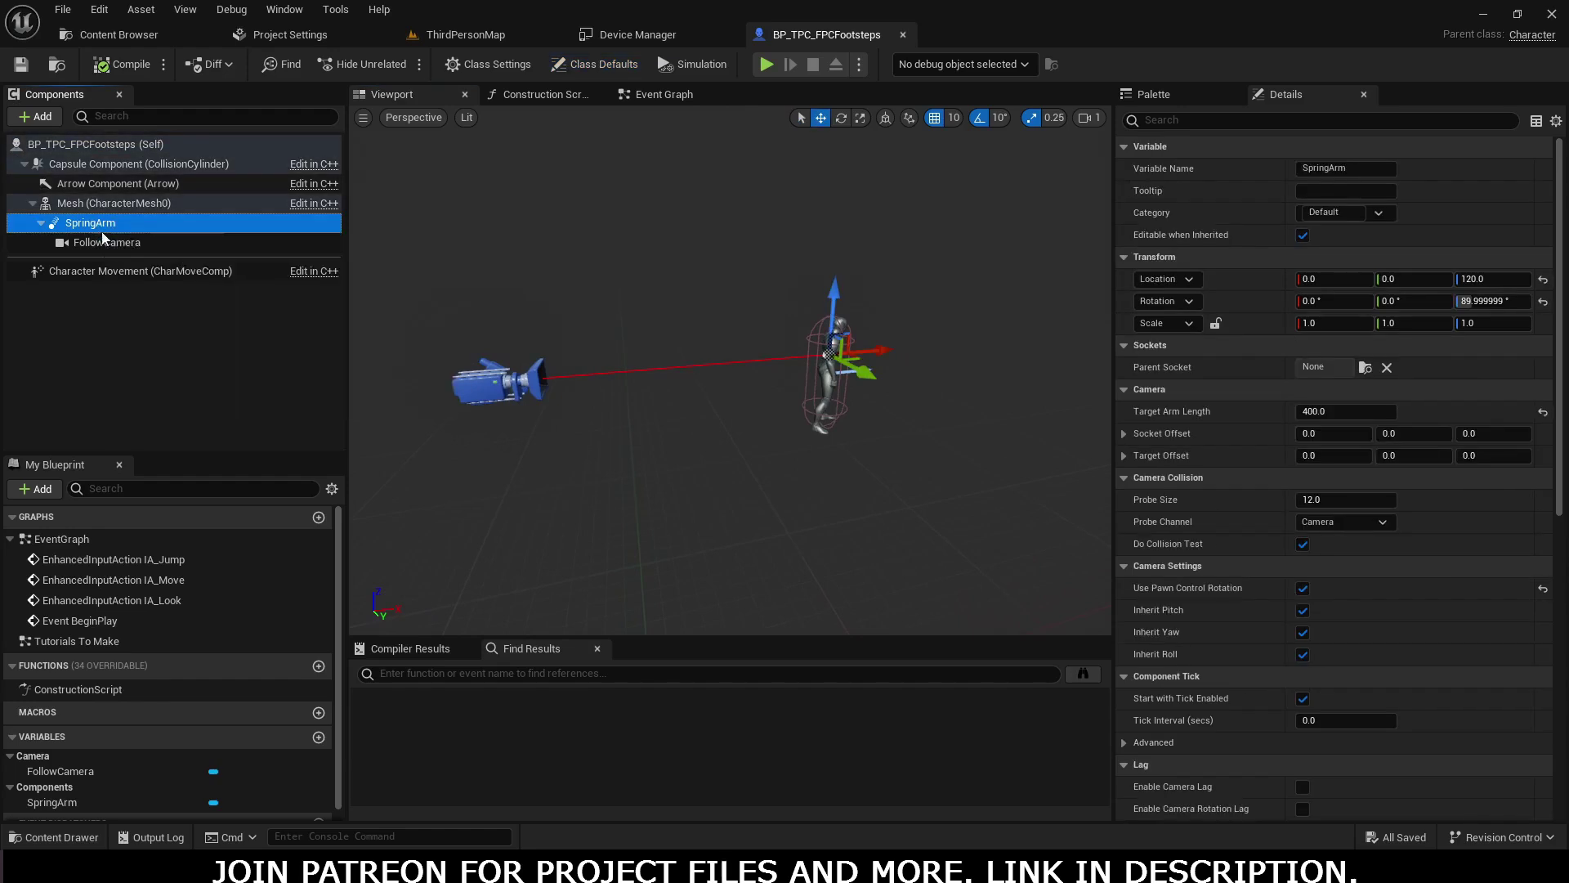
pyautogui.press('Delete')
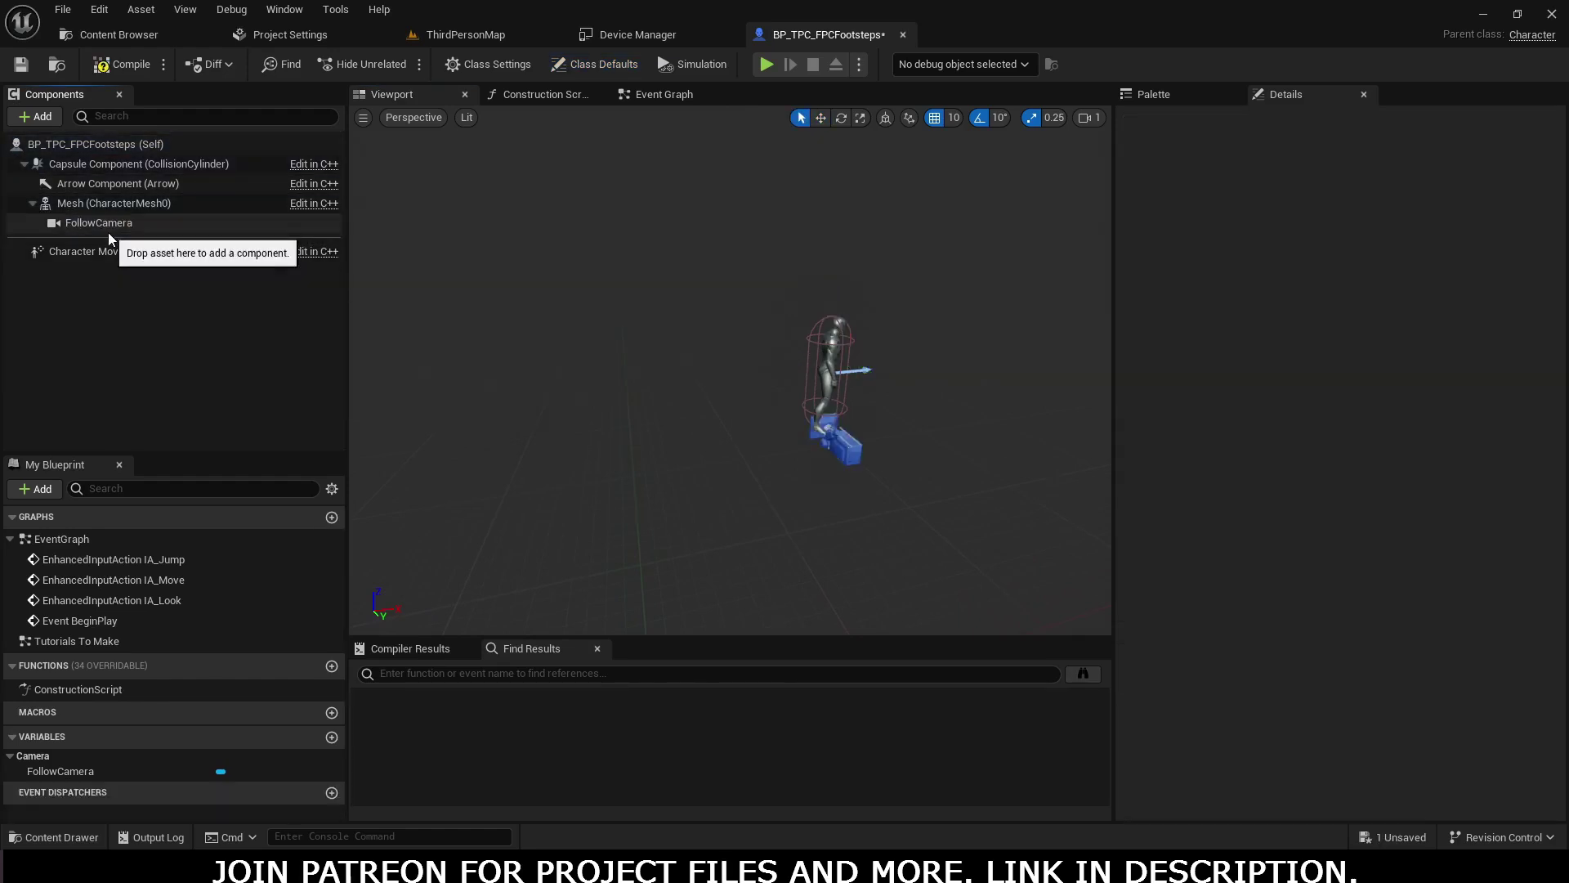
pyautogui.click(109, 227)
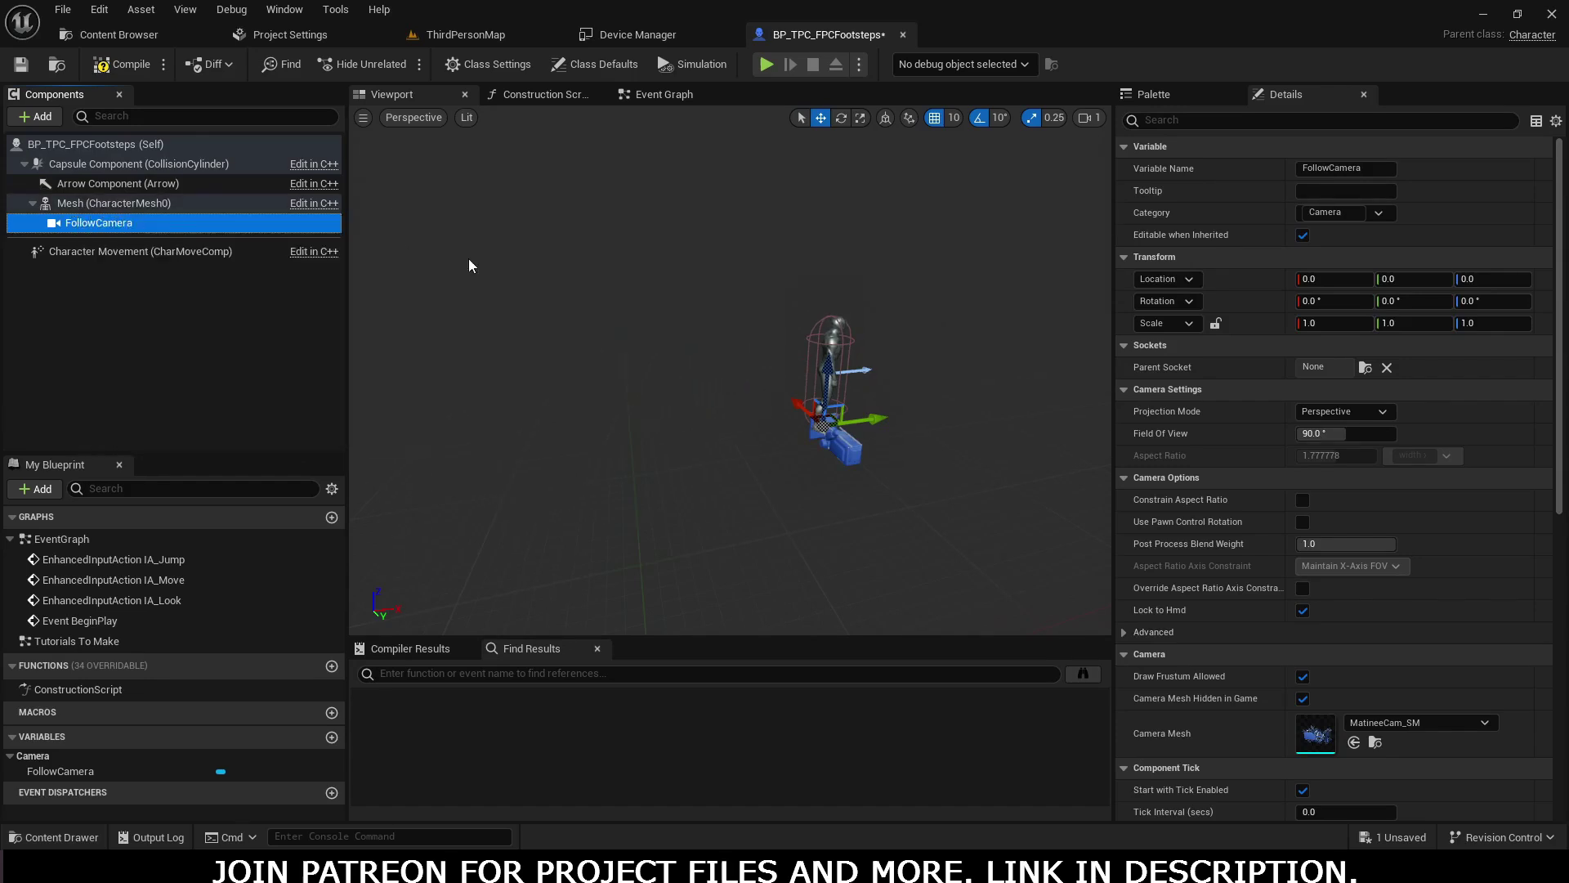
pyautogui.click(849, 447)
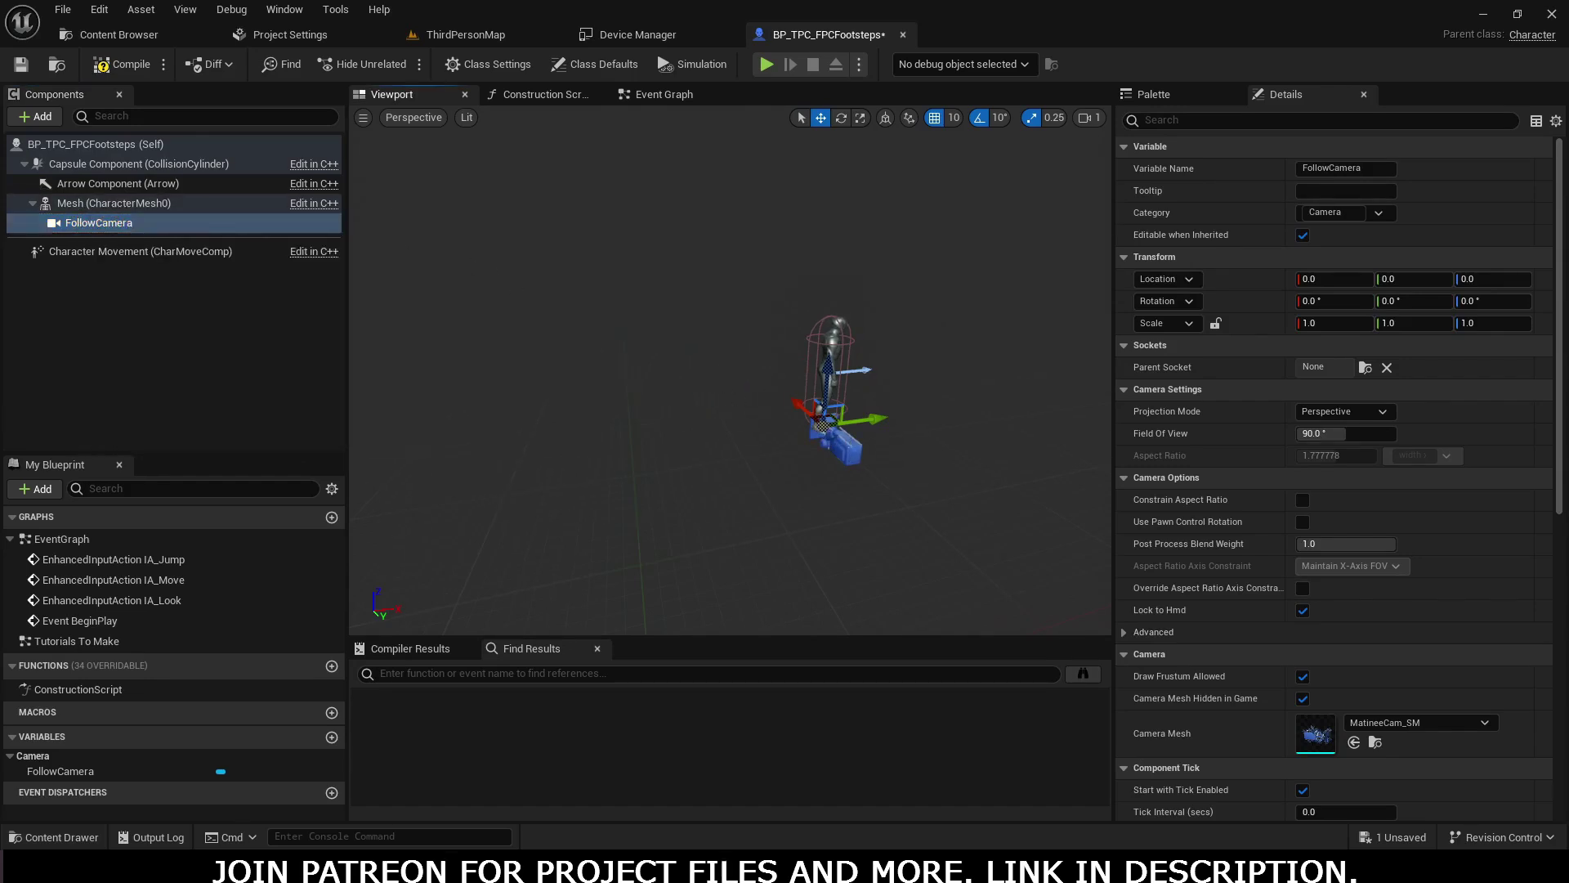
pyautogui.moveTo(742, 482); pyautogui.dragTo(809, 474, button='right')
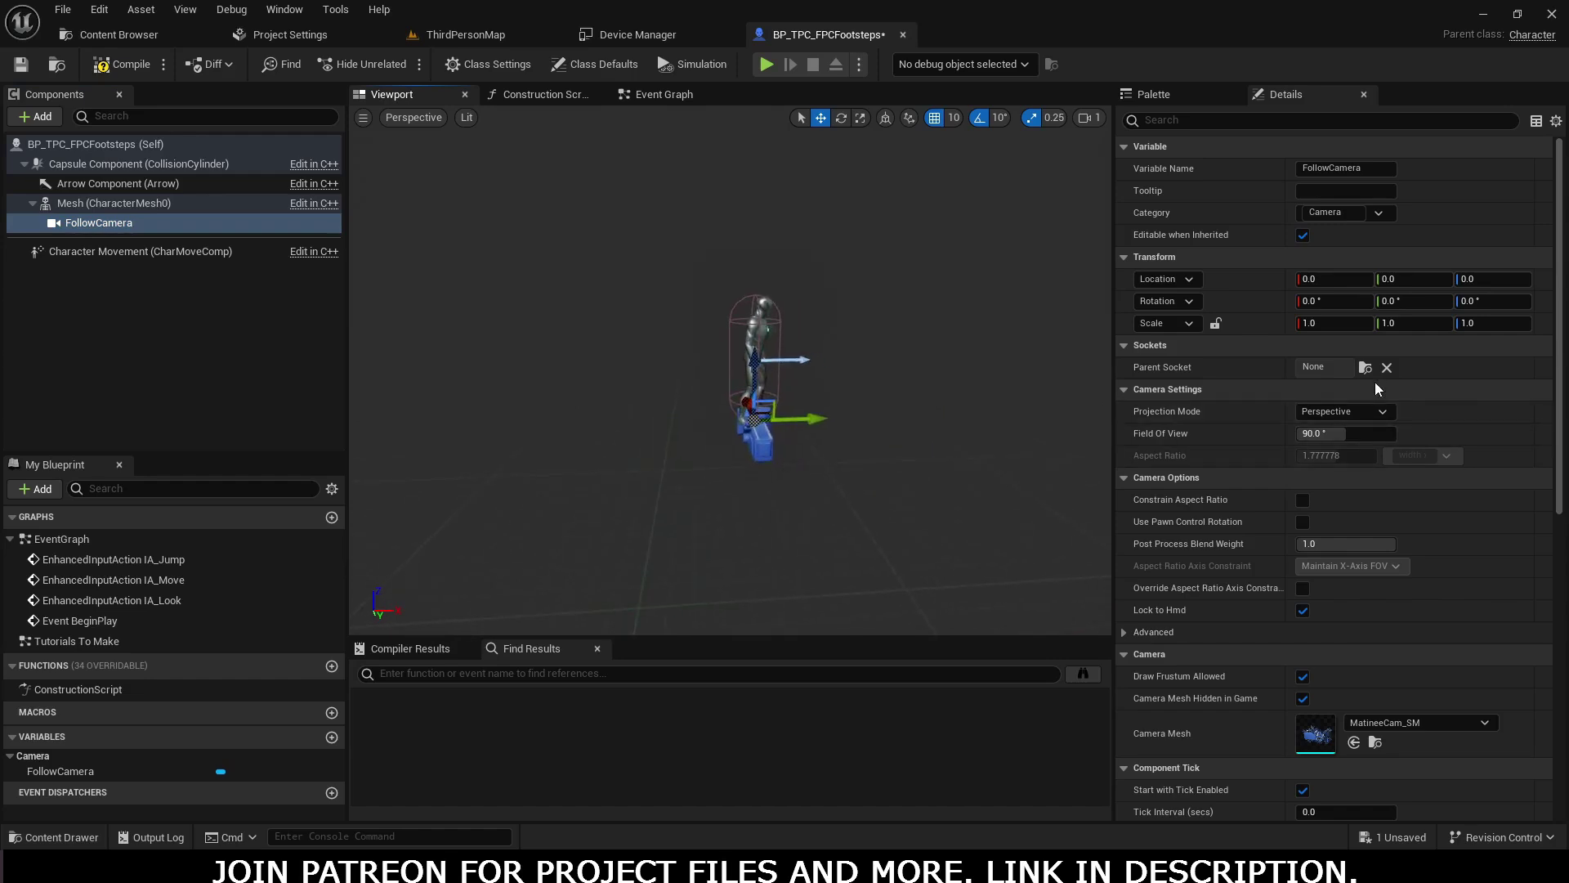
pyautogui.click(764, 327)
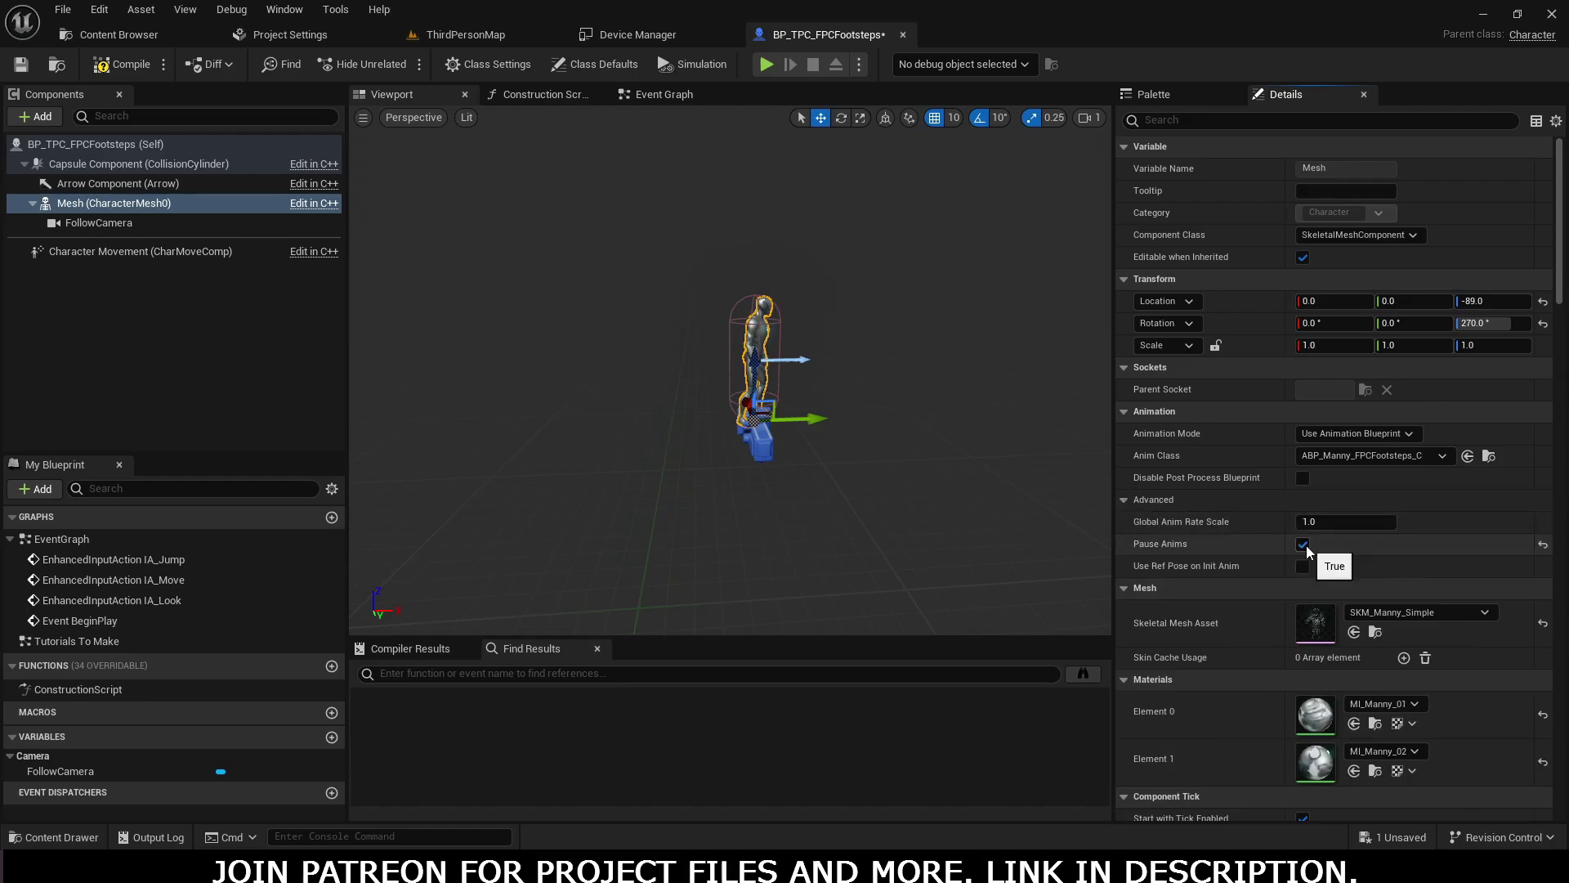
# Pause the preview animation and attach FollowCamera to the 'head' socket.
pyautogui.click(1303, 545)
pyautogui.moveTo(720, 409); pyautogui.dragTo(687, 409, button='right')
pyautogui.scroll(2, 585, 372)
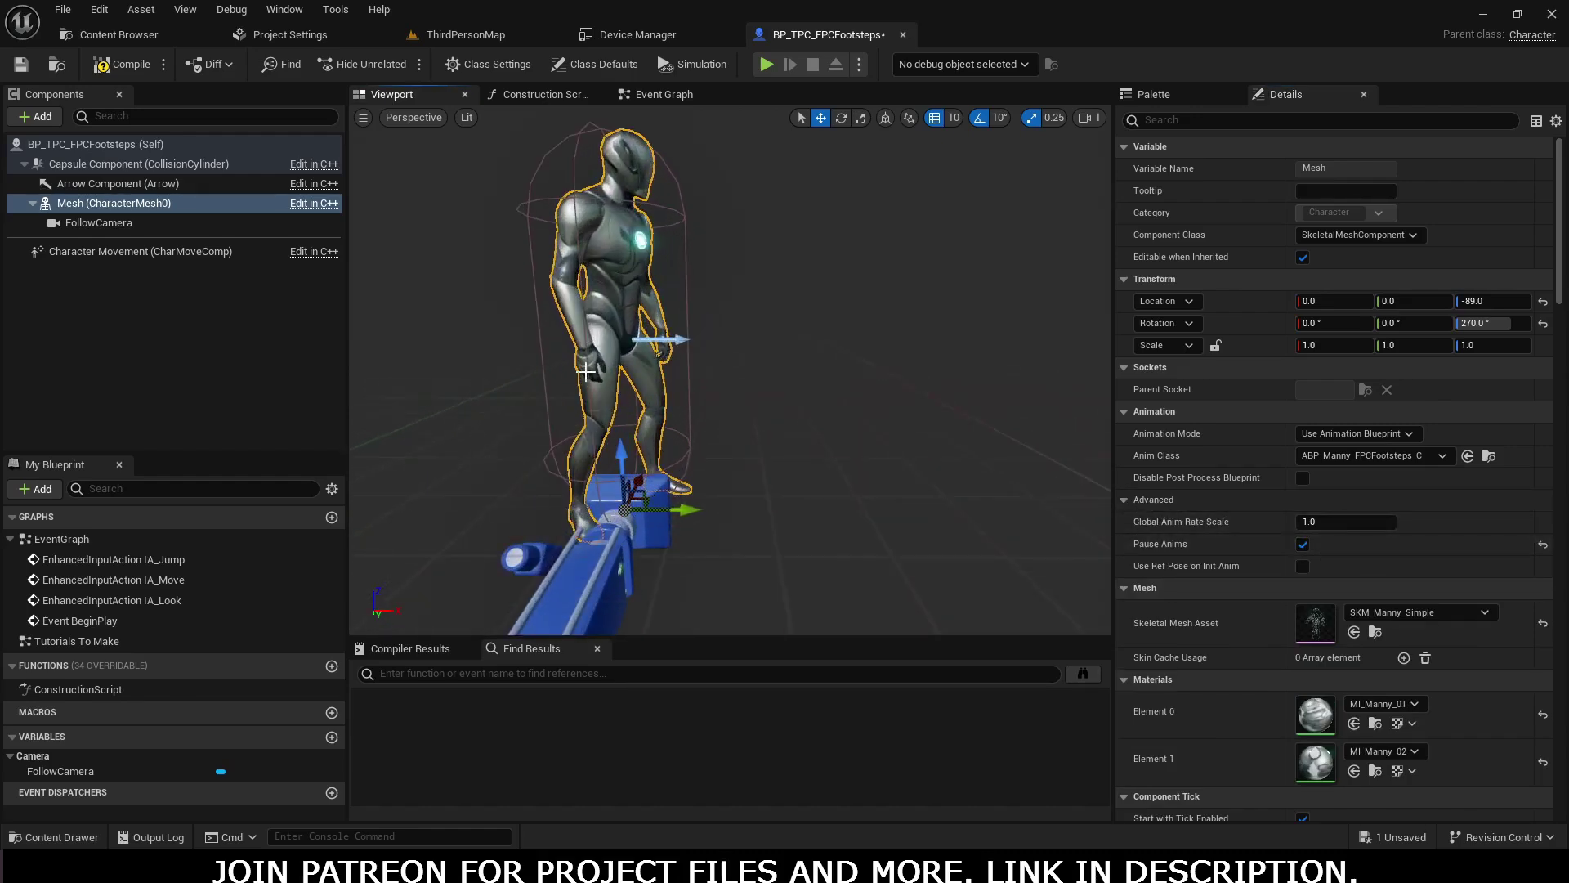
pyautogui.scroll(-3, 680, 474)
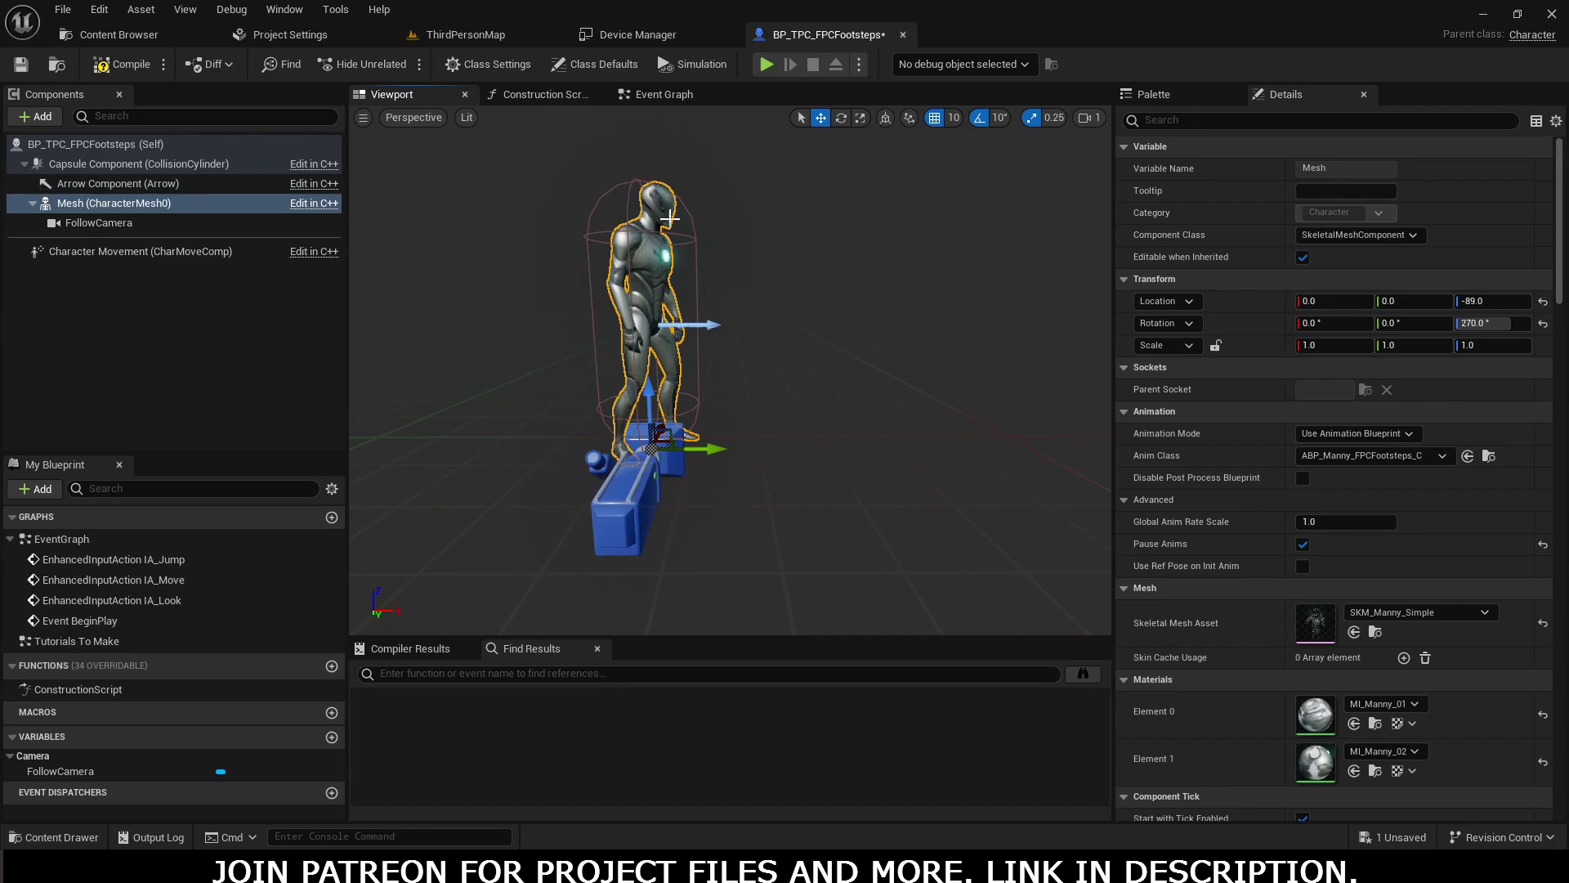
pyautogui.click(125, 224)
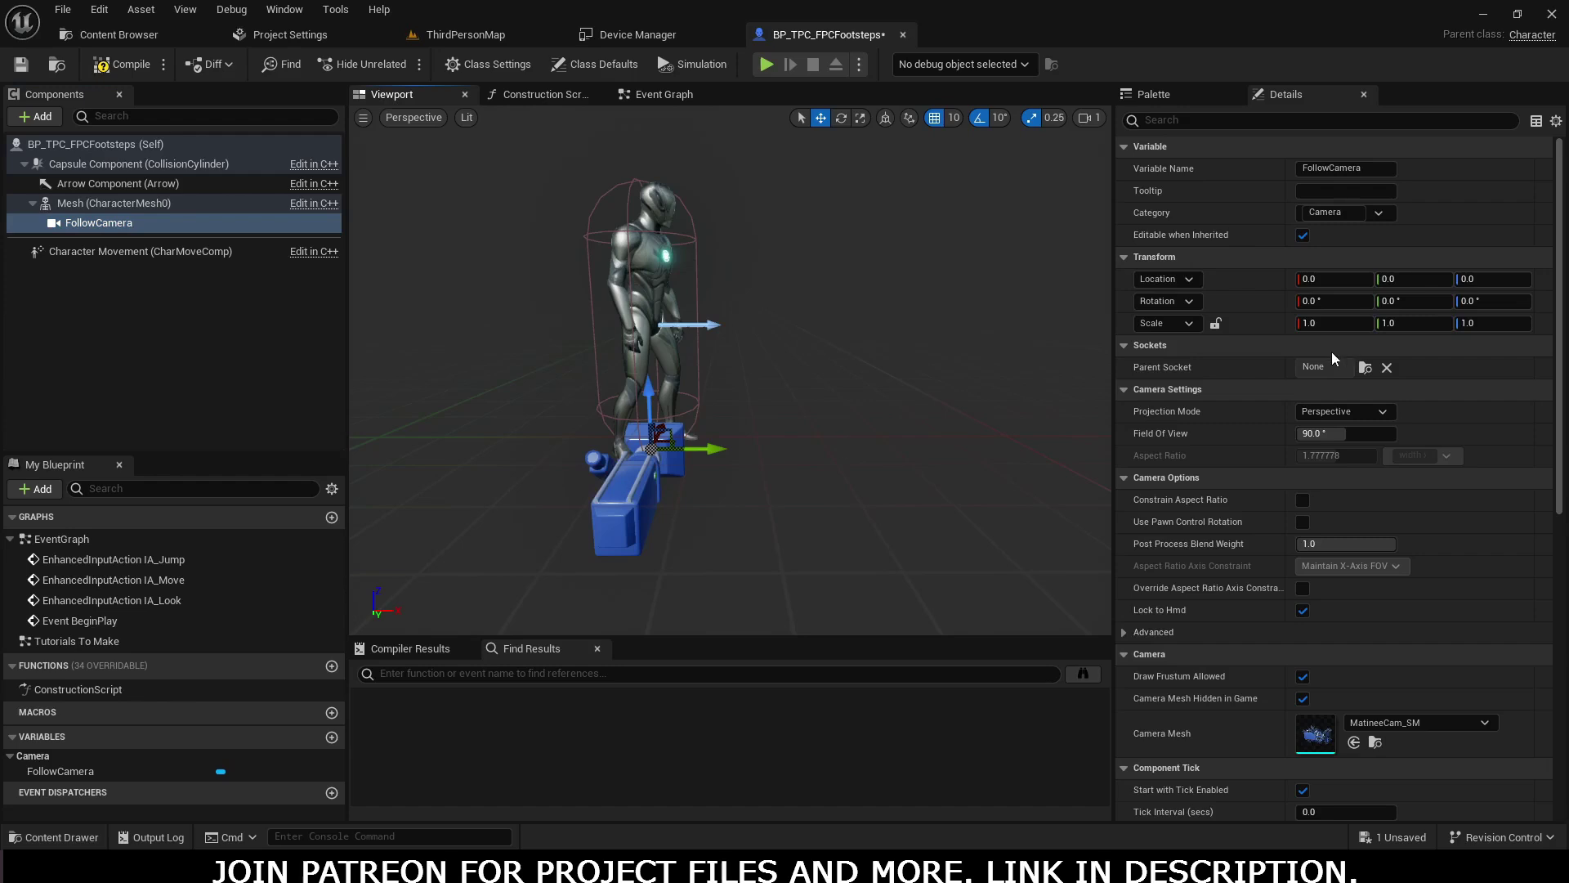
pyautogui.click(1366, 367)
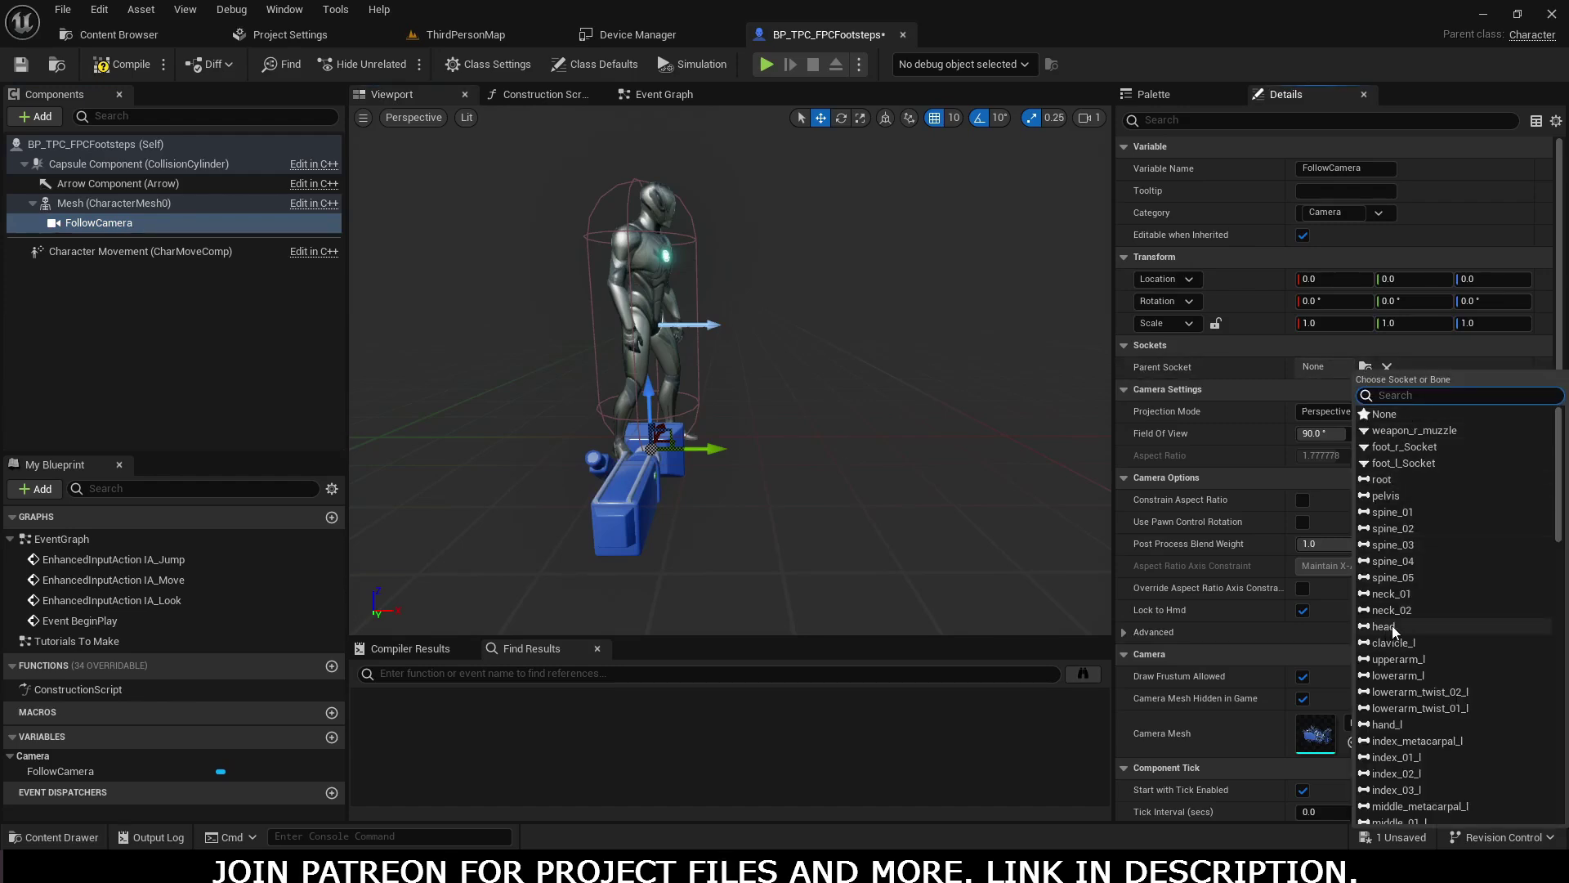
pyautogui.write('h')
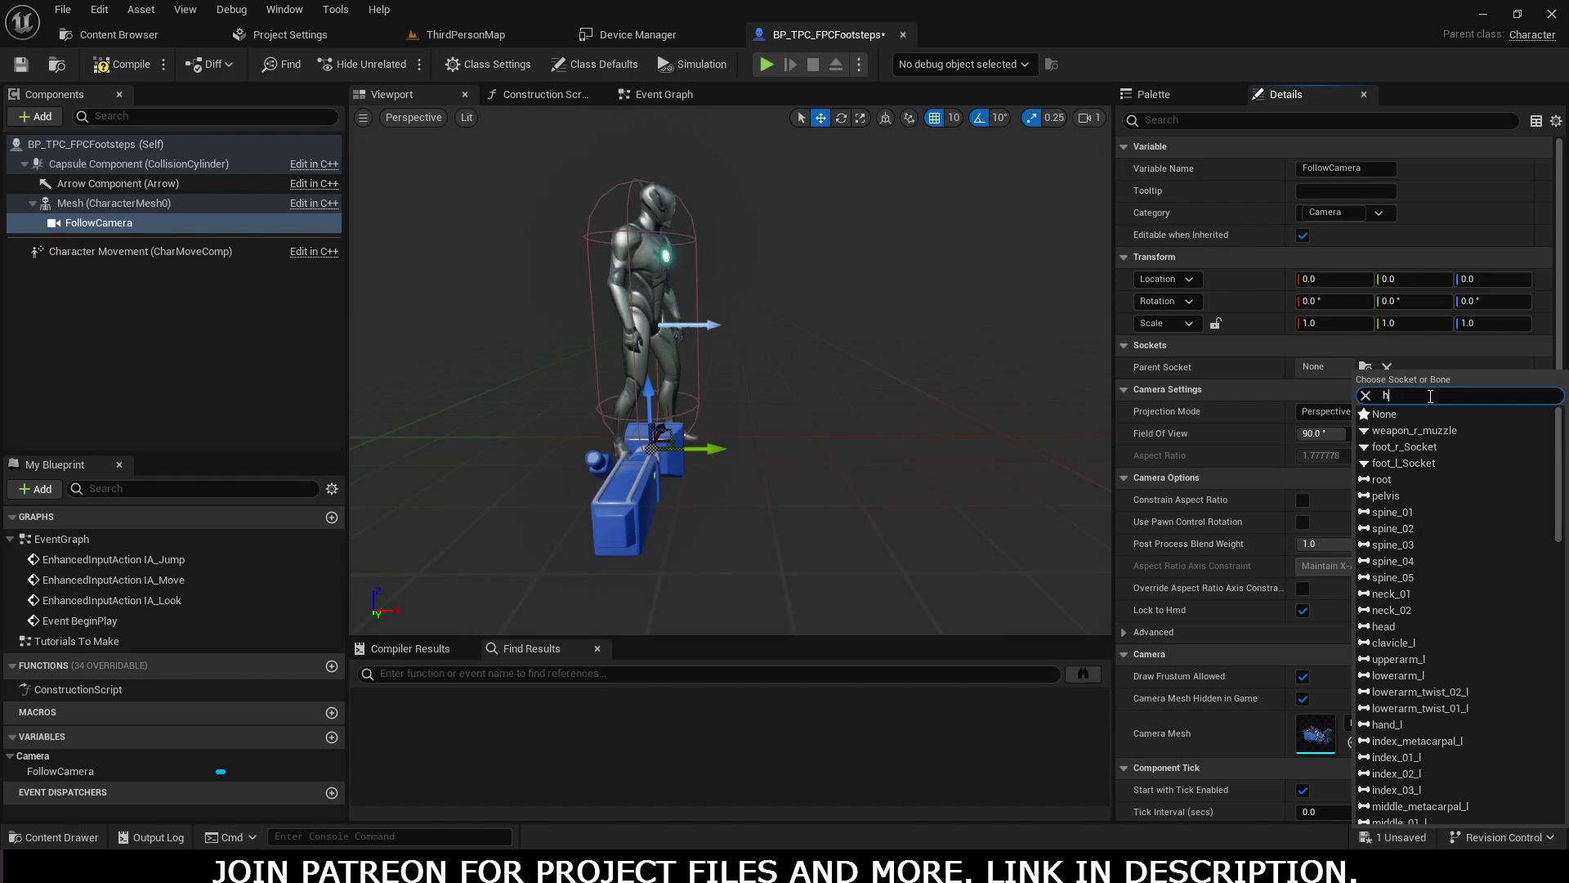
pyautogui.write('ead')
pyautogui.click(1398, 414)
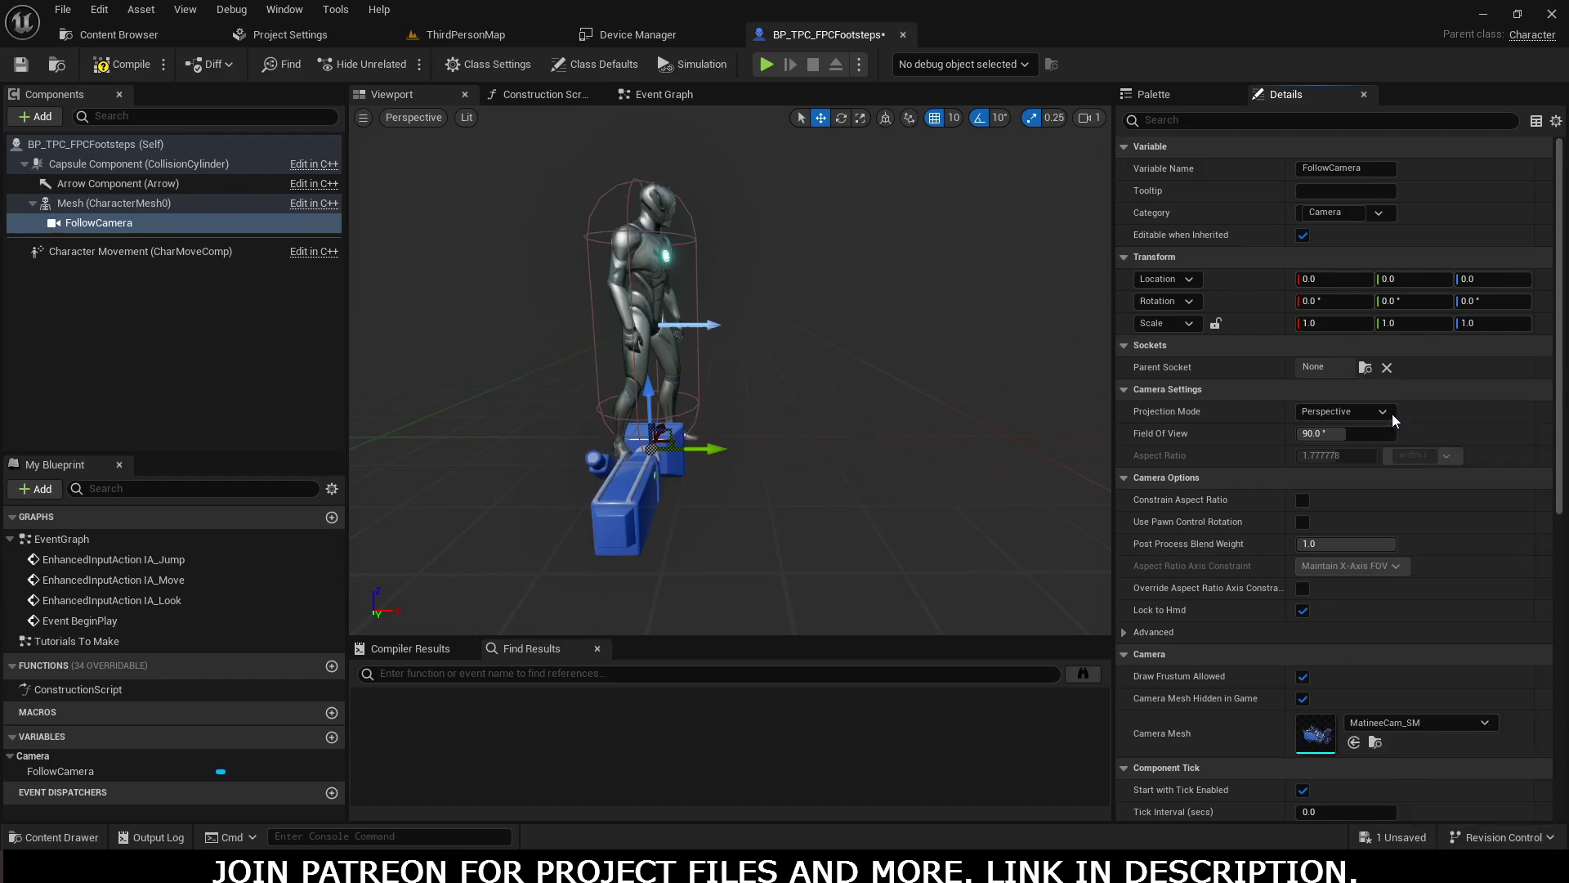
# Rotate FollowCamera to a Z rotation of 90 and compile the blueprint.
pyautogui.moveTo(849, 423); pyautogui.dragTo(810, 413, button='right')
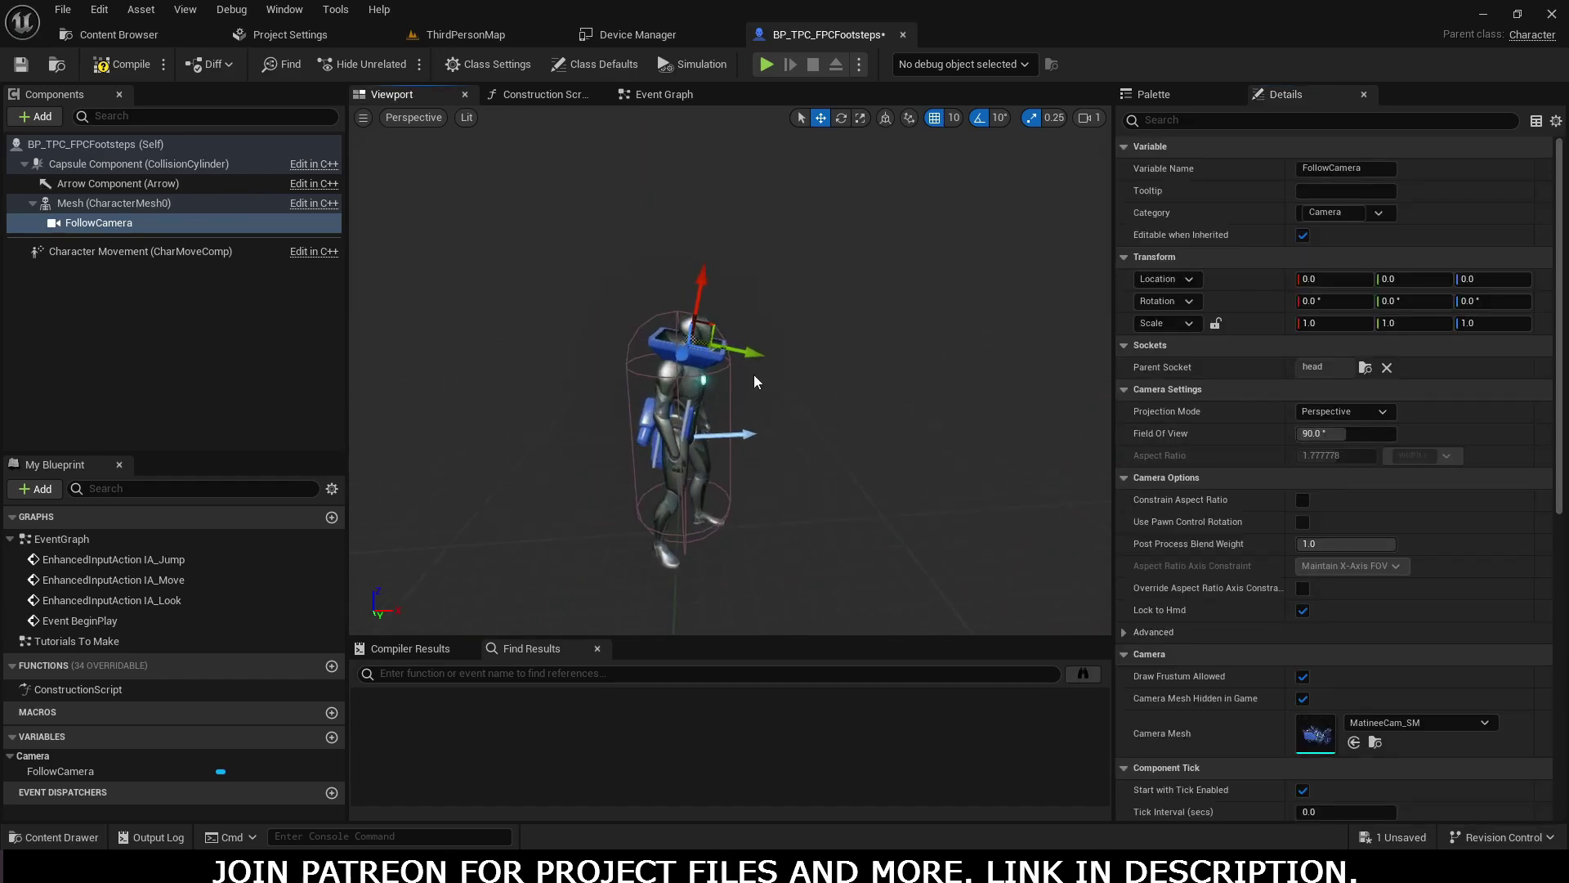
pyautogui.press('e')
pyautogui.moveTo(748, 282); pyautogui.dragTo(785, 359)
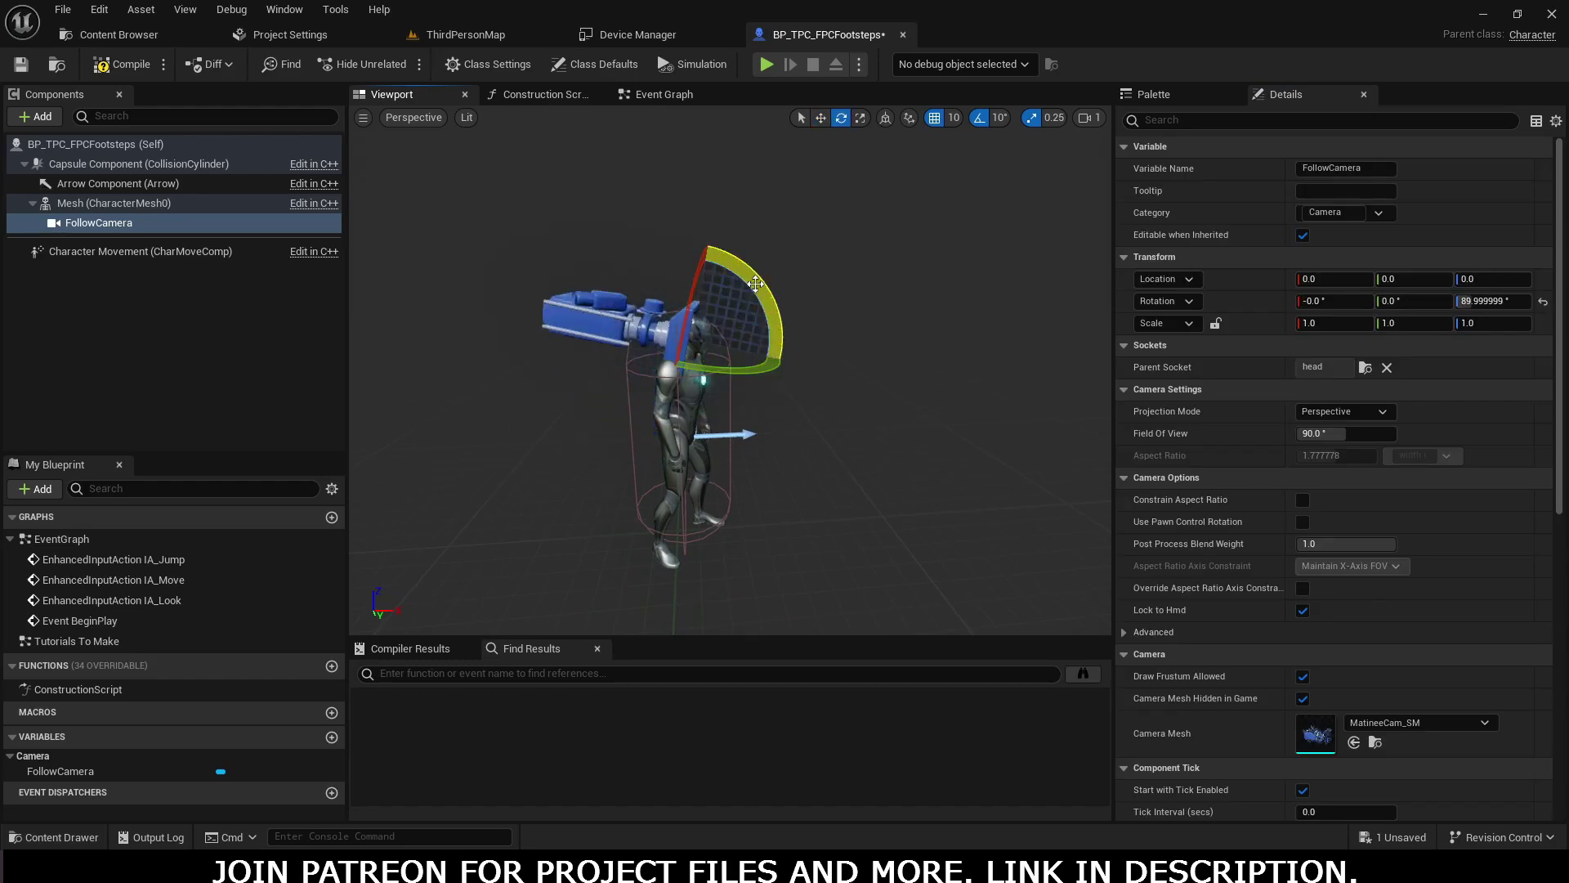
pyautogui.click(1480, 300)
pyautogui.write('90')
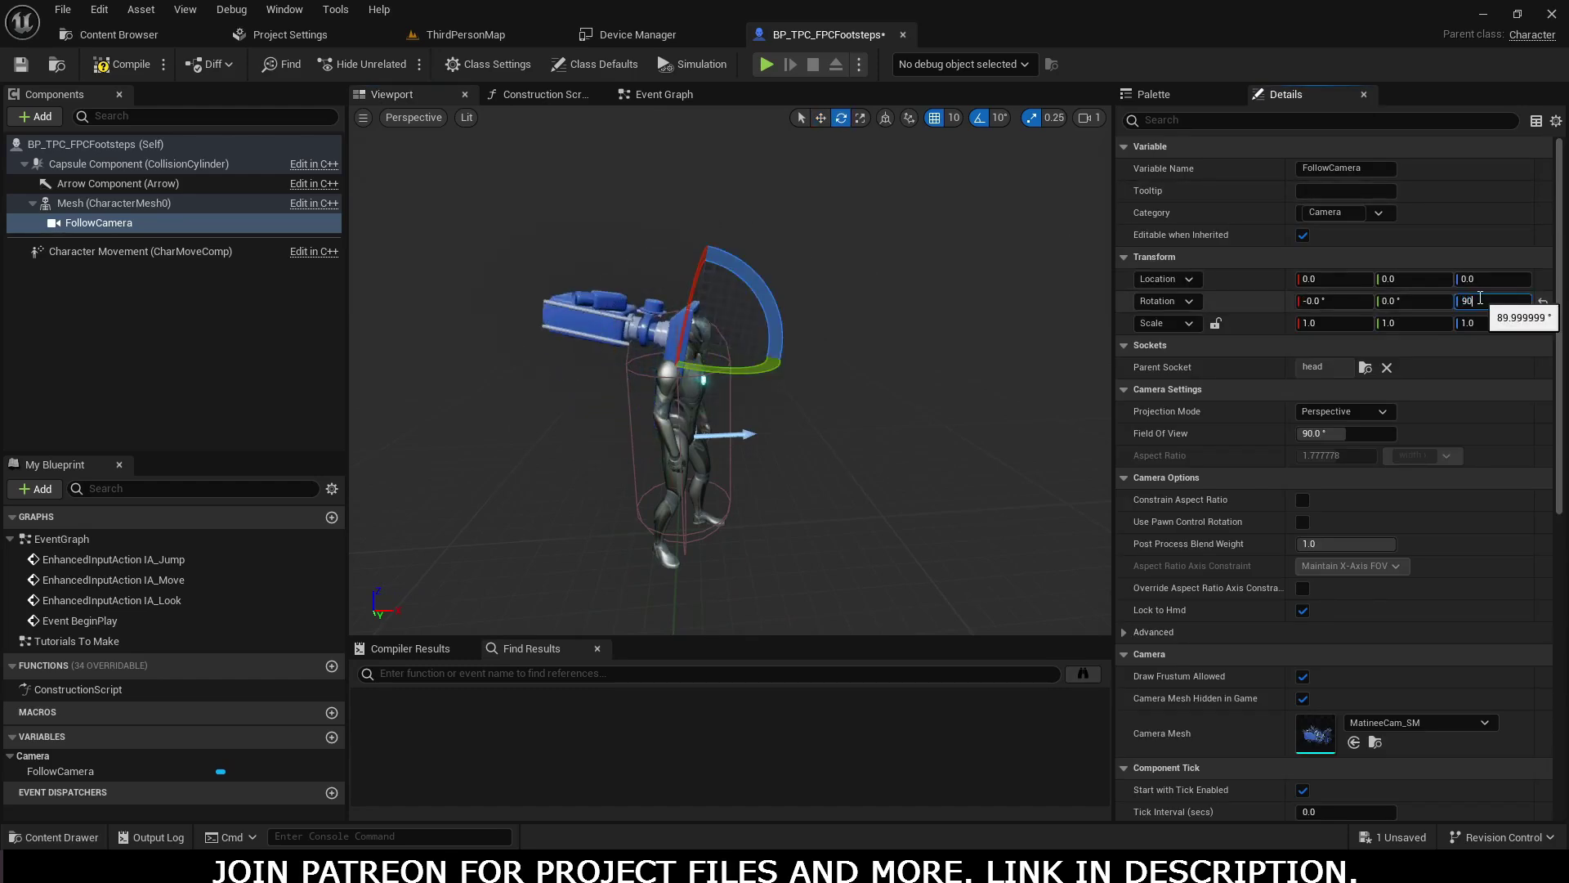
pyautogui.press('Return')
pyautogui.click(120, 65)
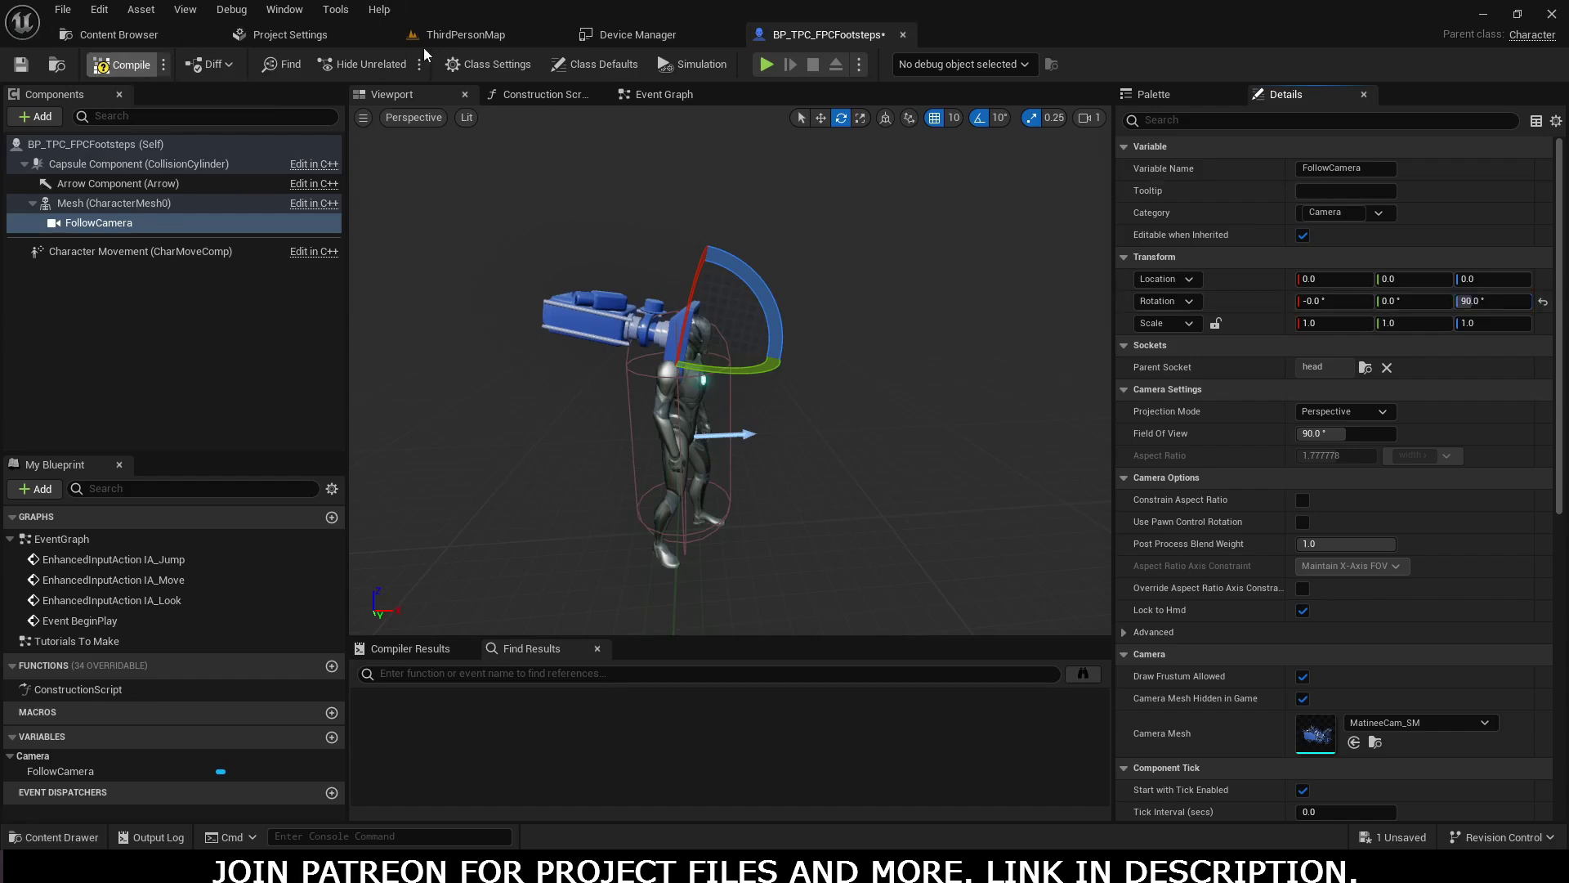
# Play-test ThirdPersonMap to check the head-mounted camera view.
pyautogui.click(462, 34)
pyautogui.click(399, 64)
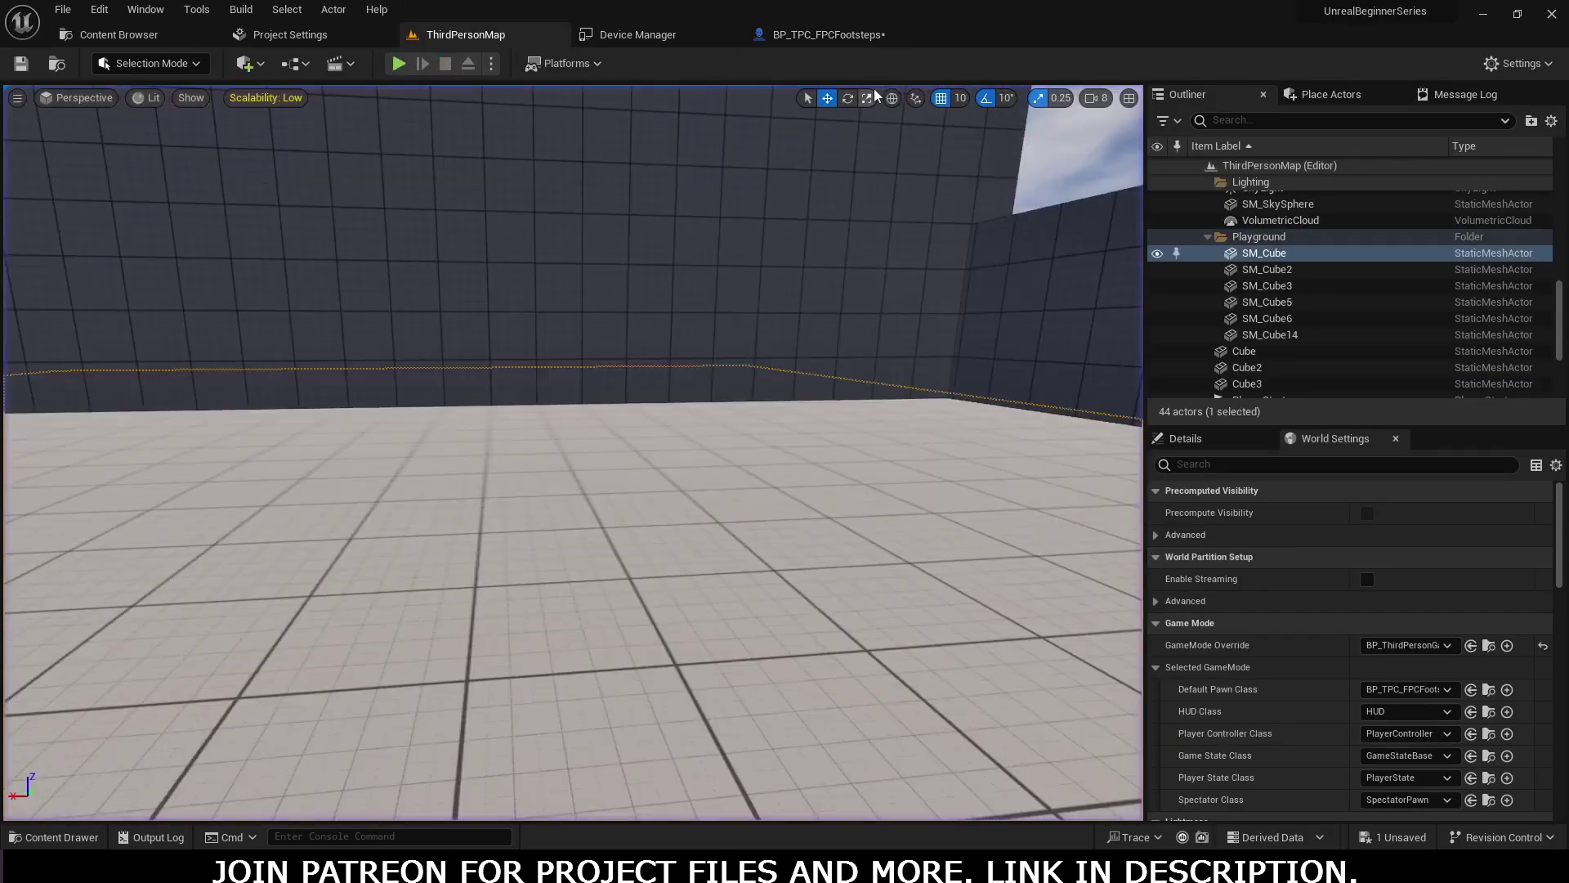
pyautogui.press('Escape')
pyautogui.click(828, 34)
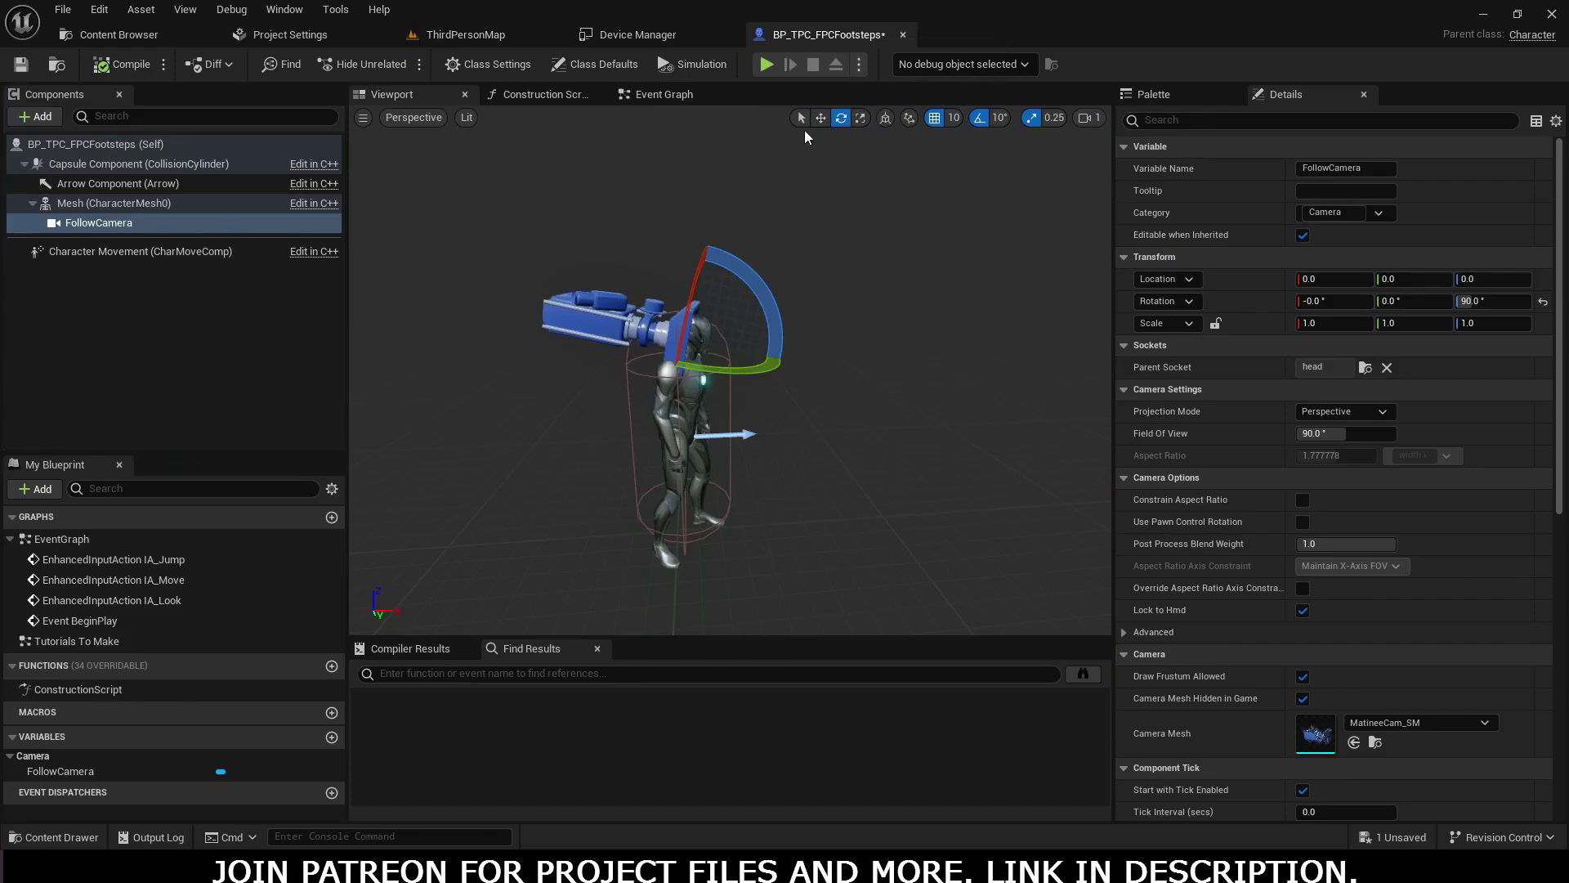
# Set FollowCamera's X rotation to -90 and play-test the level again.
pyautogui.moveTo(683, 321); pyautogui.dragTo(688, 360)
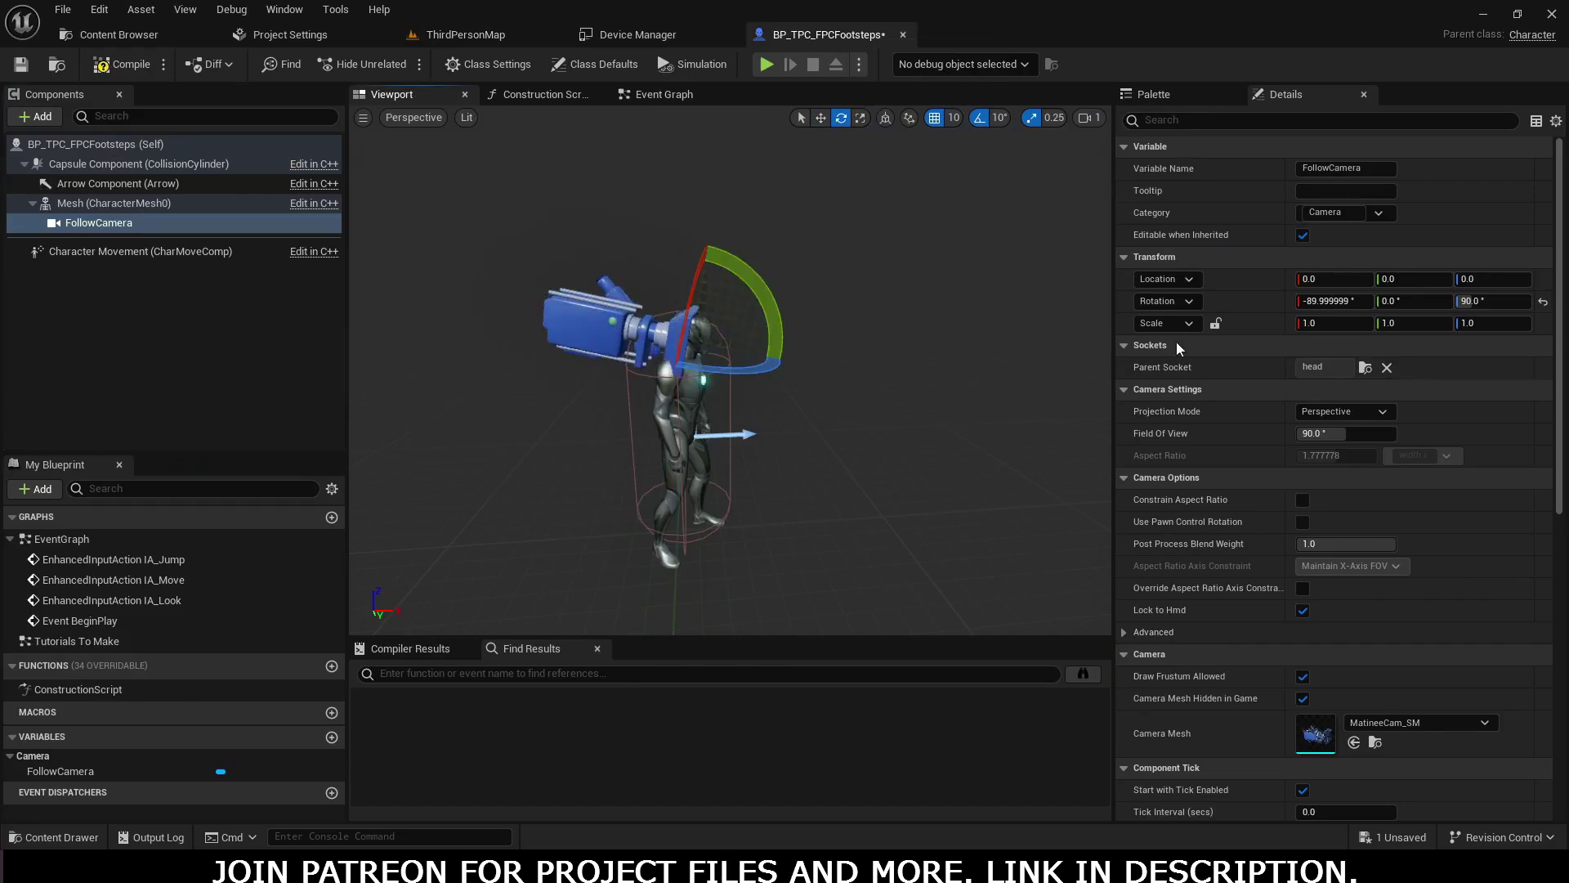
pyautogui.click(1326, 302)
pyautogui.write('-90')
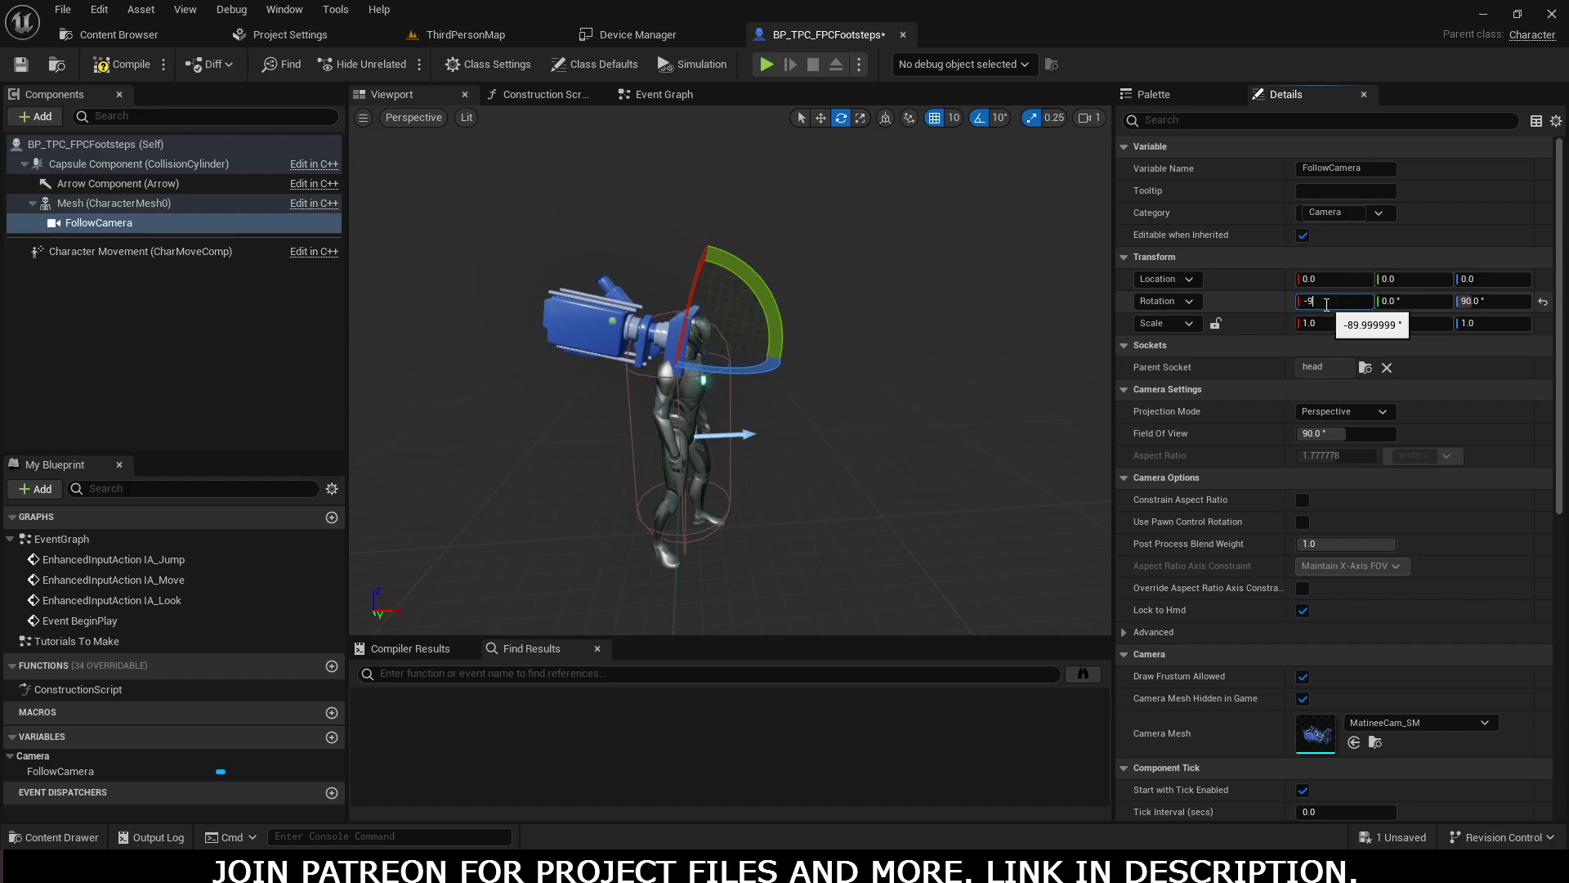
pyautogui.press('Return')
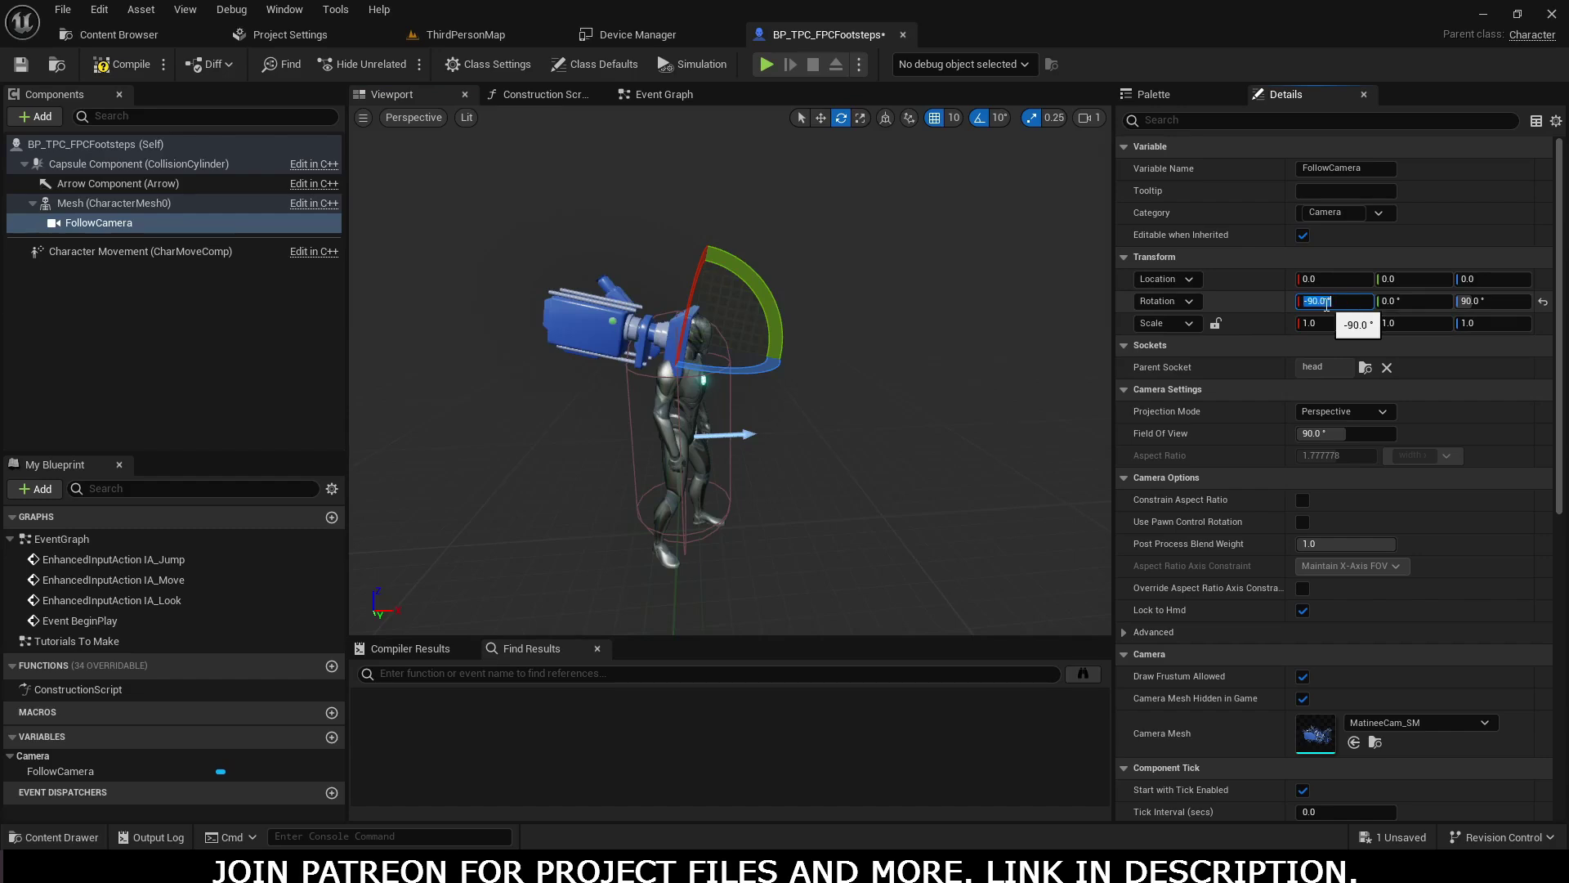
pyautogui.click(493, 37)
pyautogui.click(399, 65)
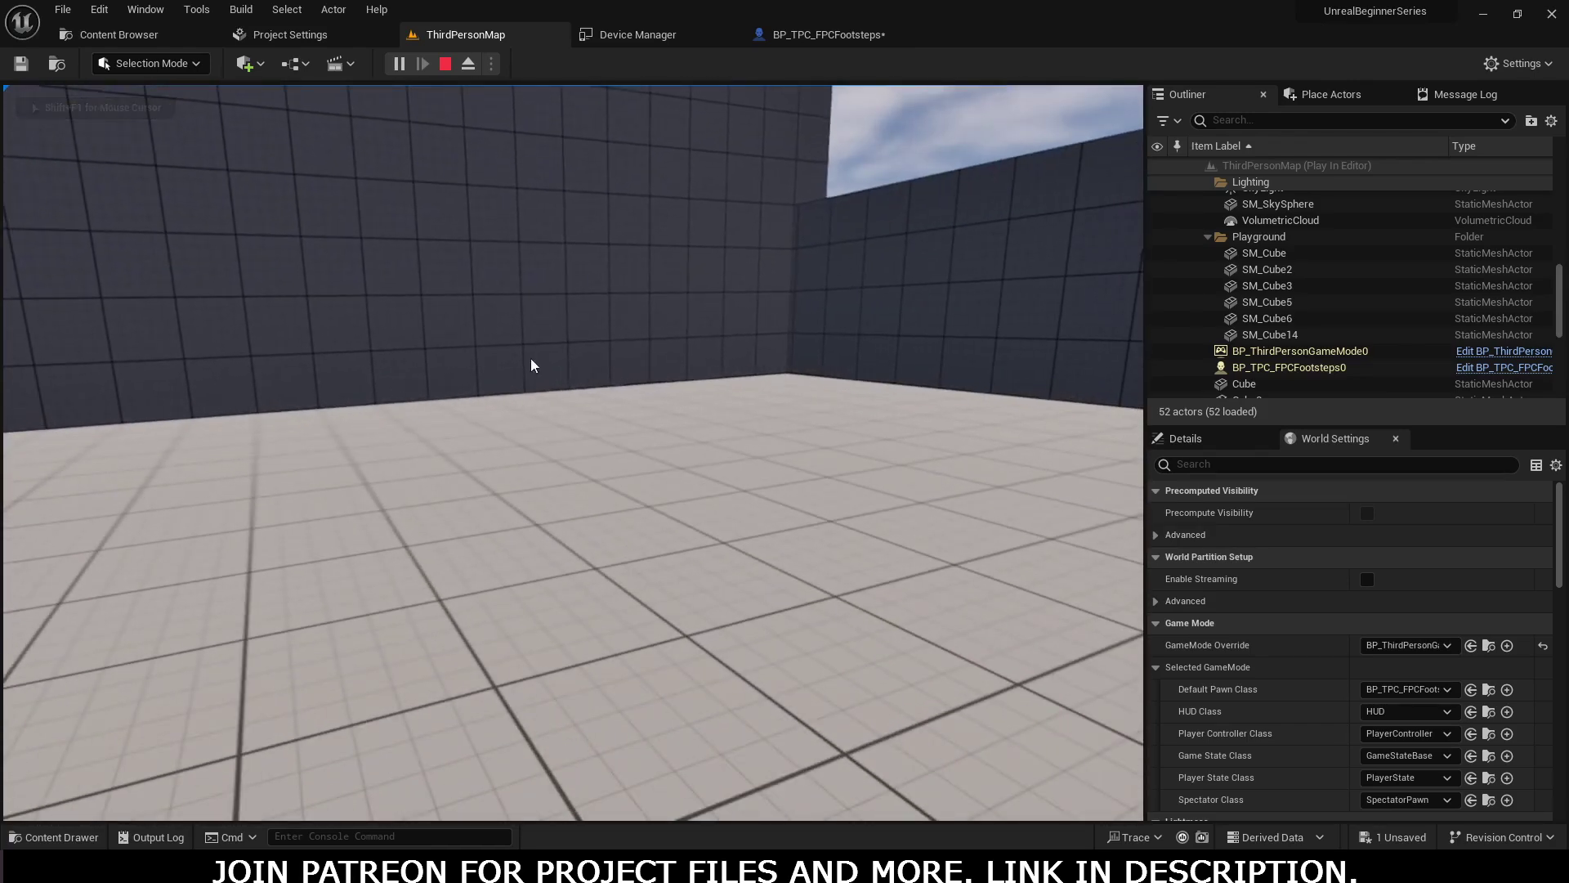
pyautogui.click(830, 34)
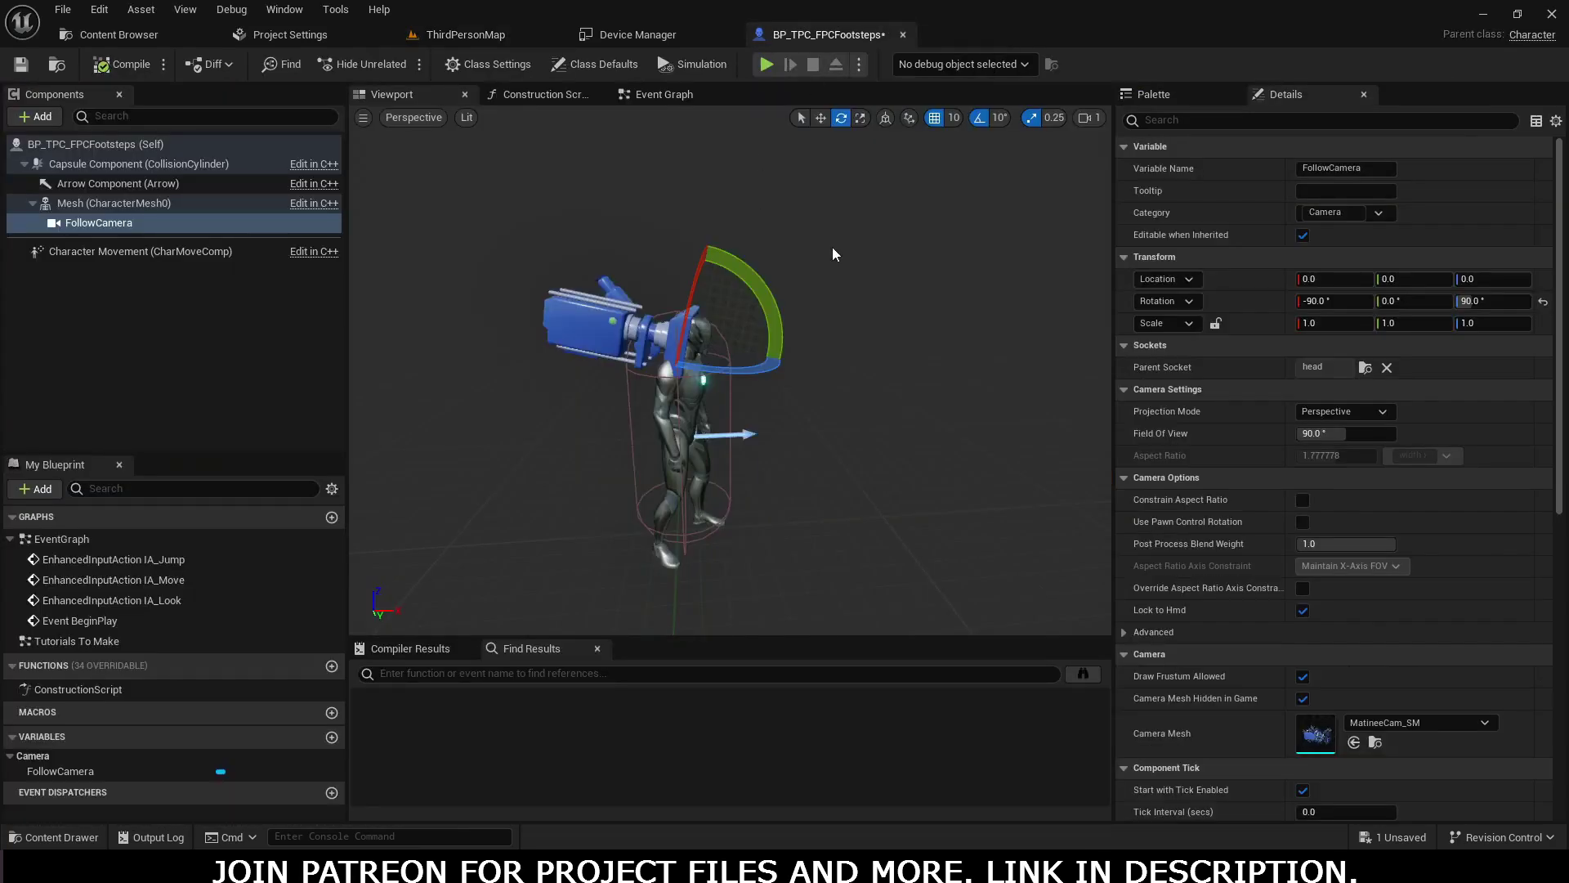
pyautogui.moveTo(833, 247); pyautogui.dragTo(901, 230, button='right')
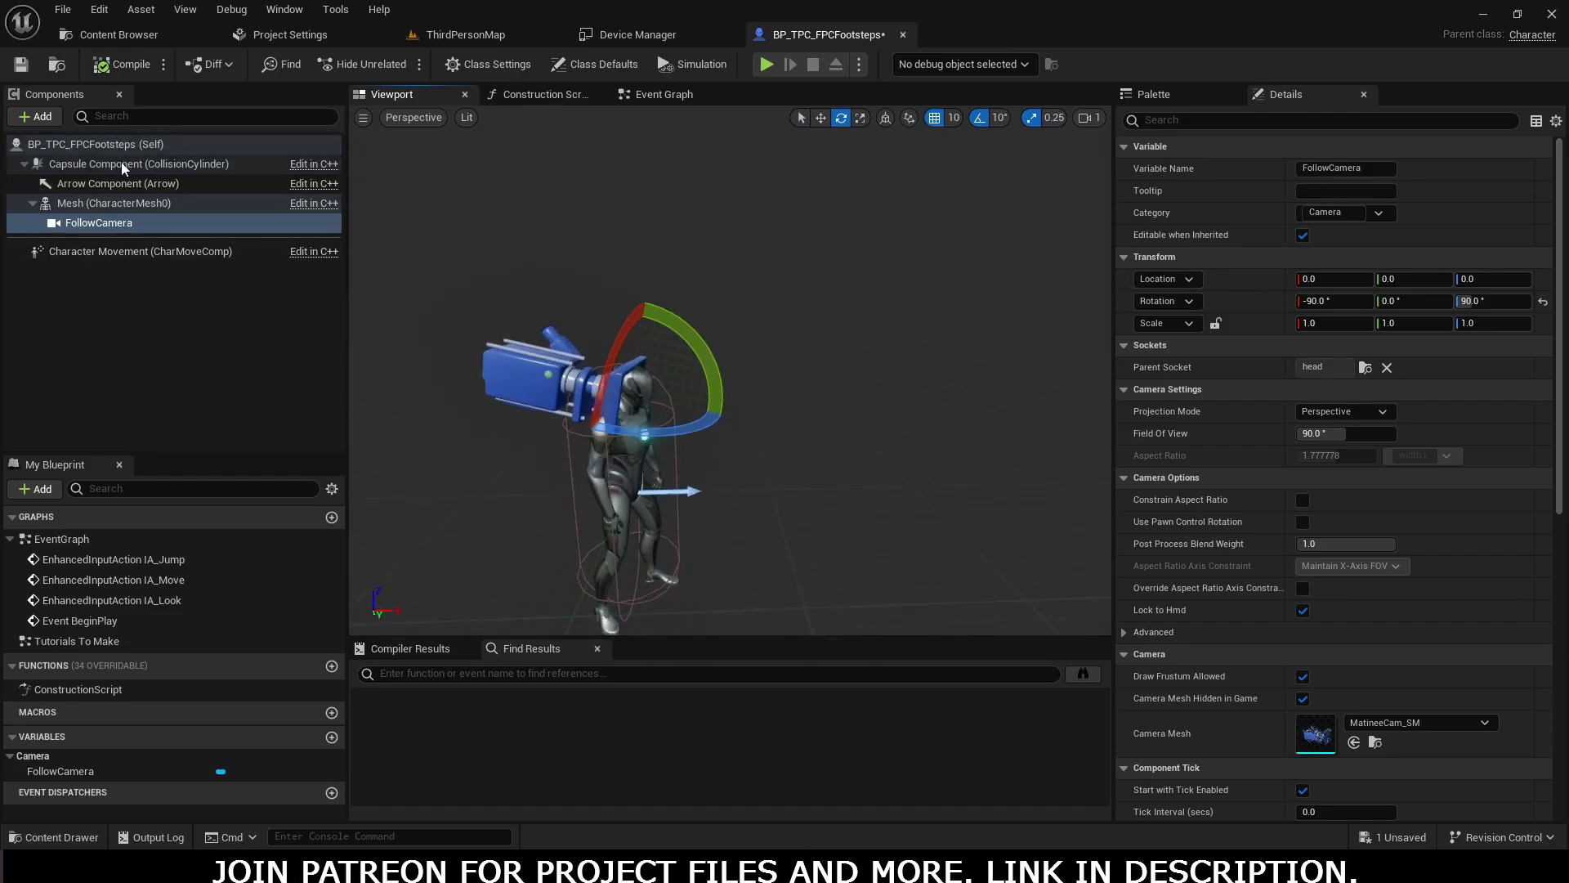
# Filter Details by 'rot' and enable Use Pawn Control Rotation on FollowCamera.
pyautogui.click(1227, 121)
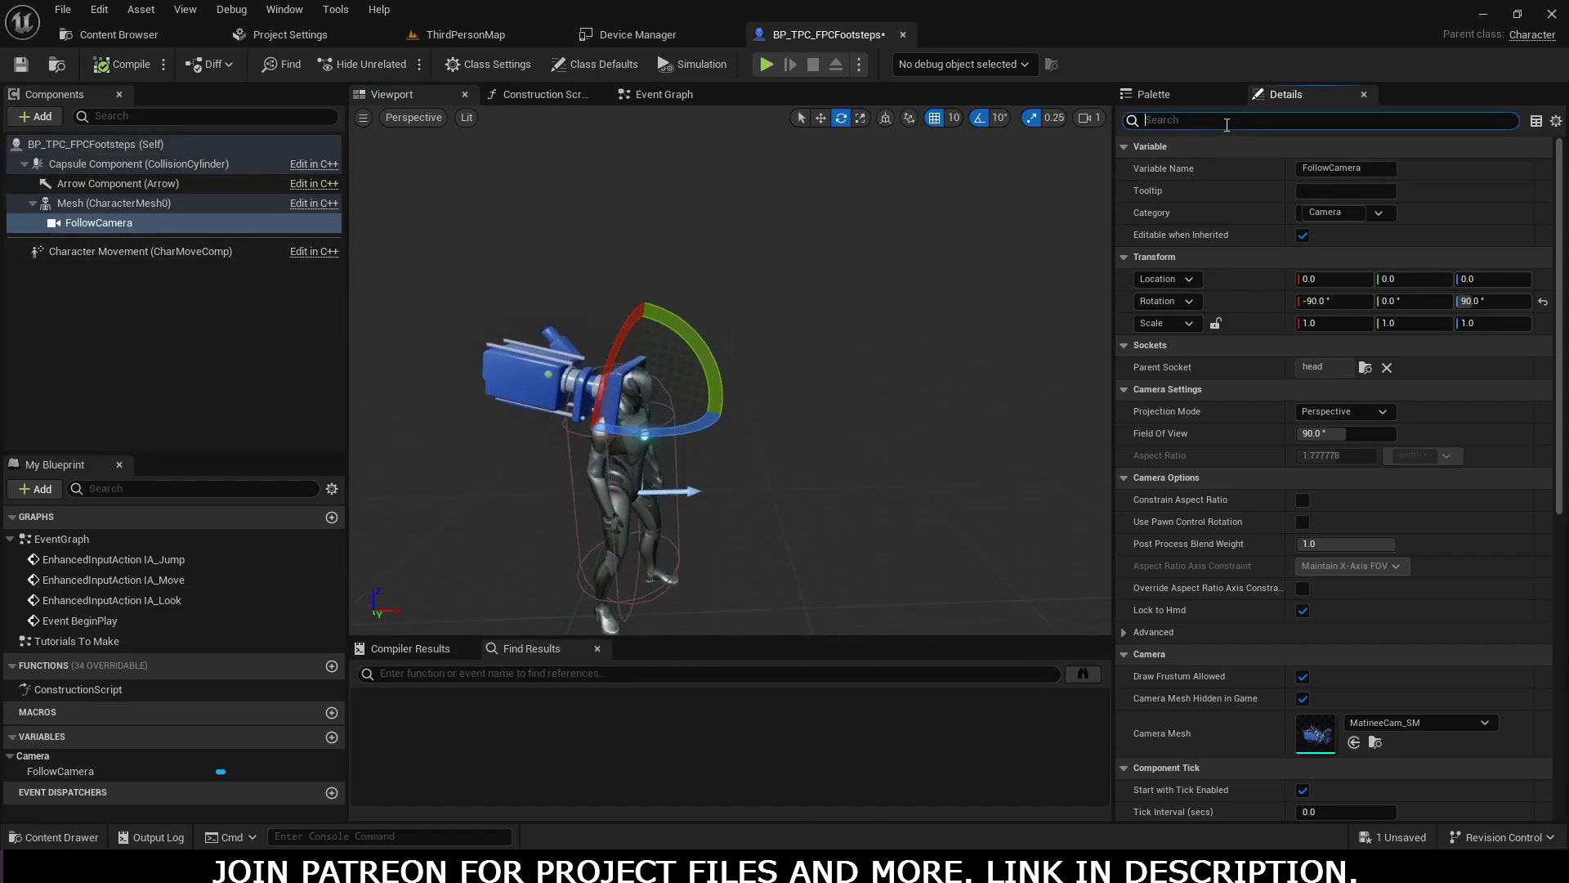
pyautogui.write('rot')
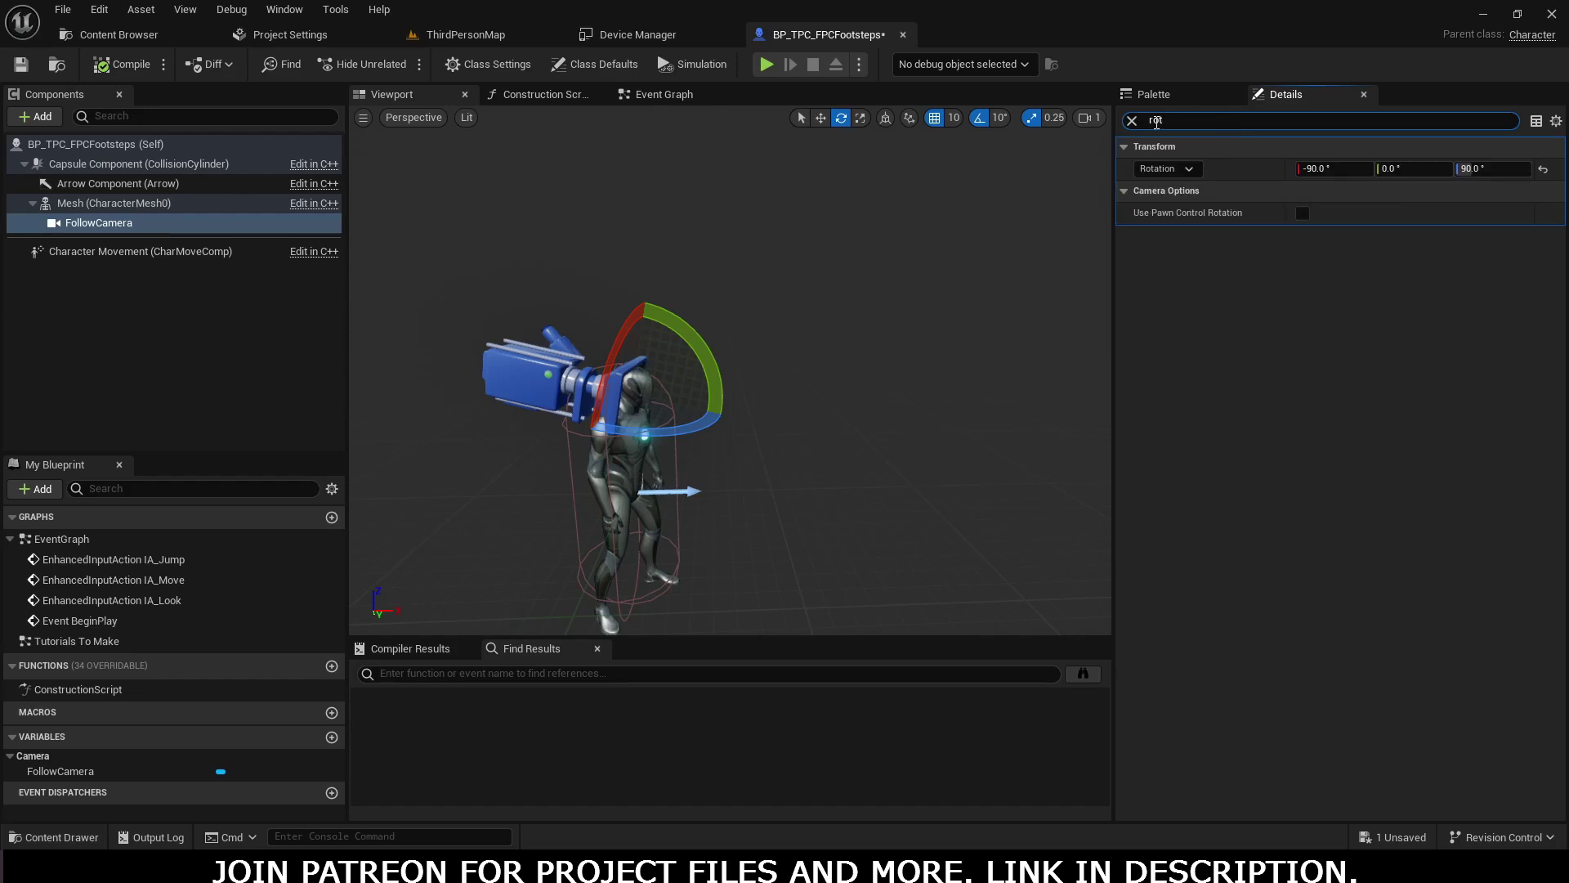
pyautogui.click(67, 224)
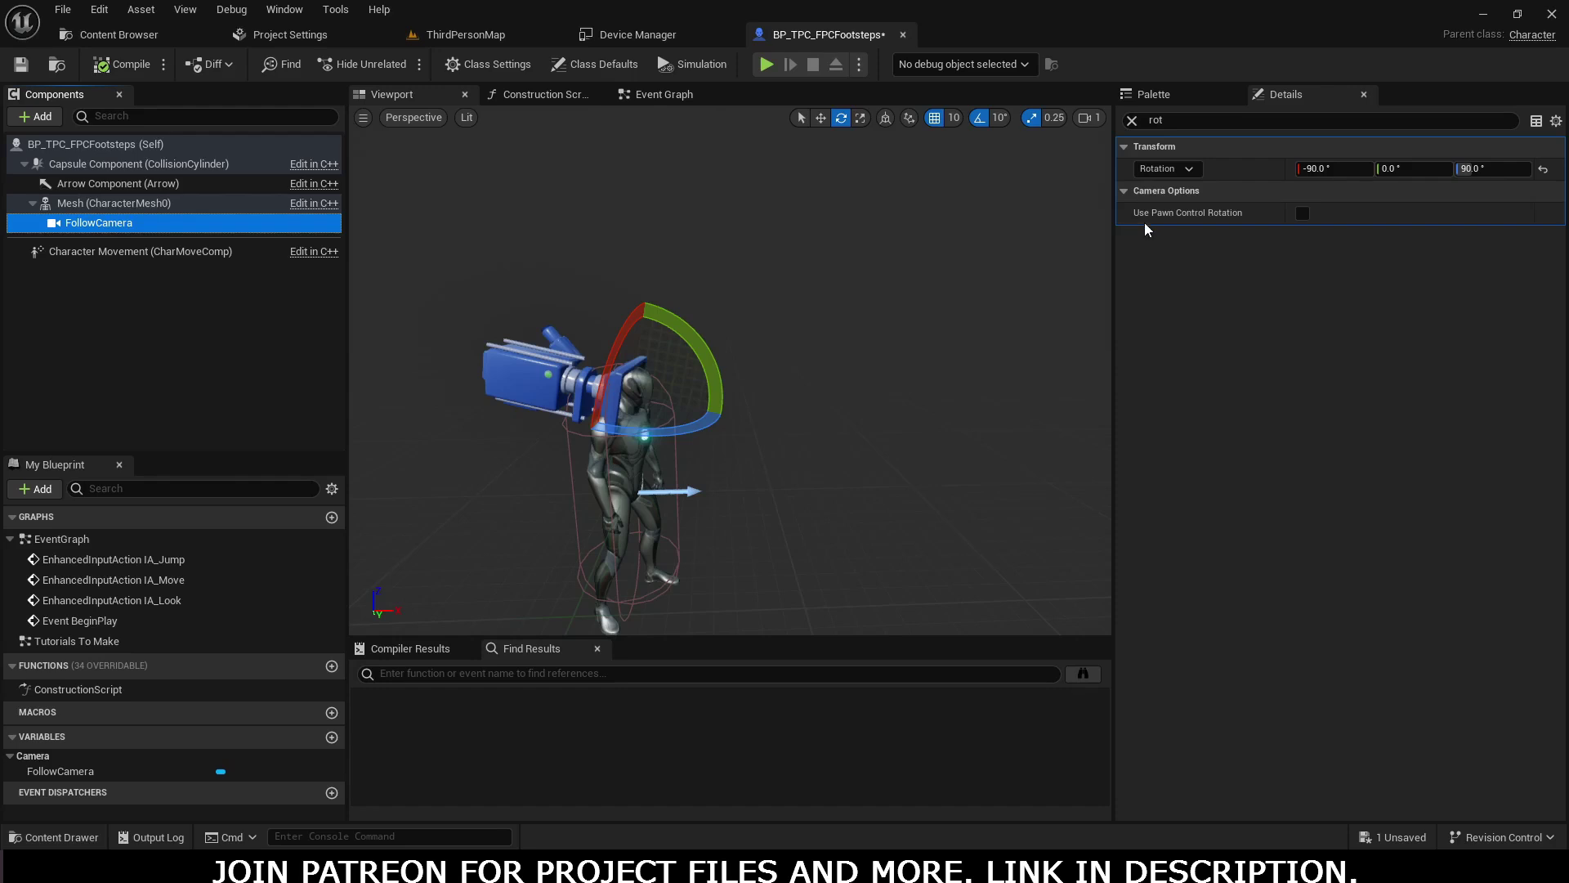
pyautogui.click(1303, 213)
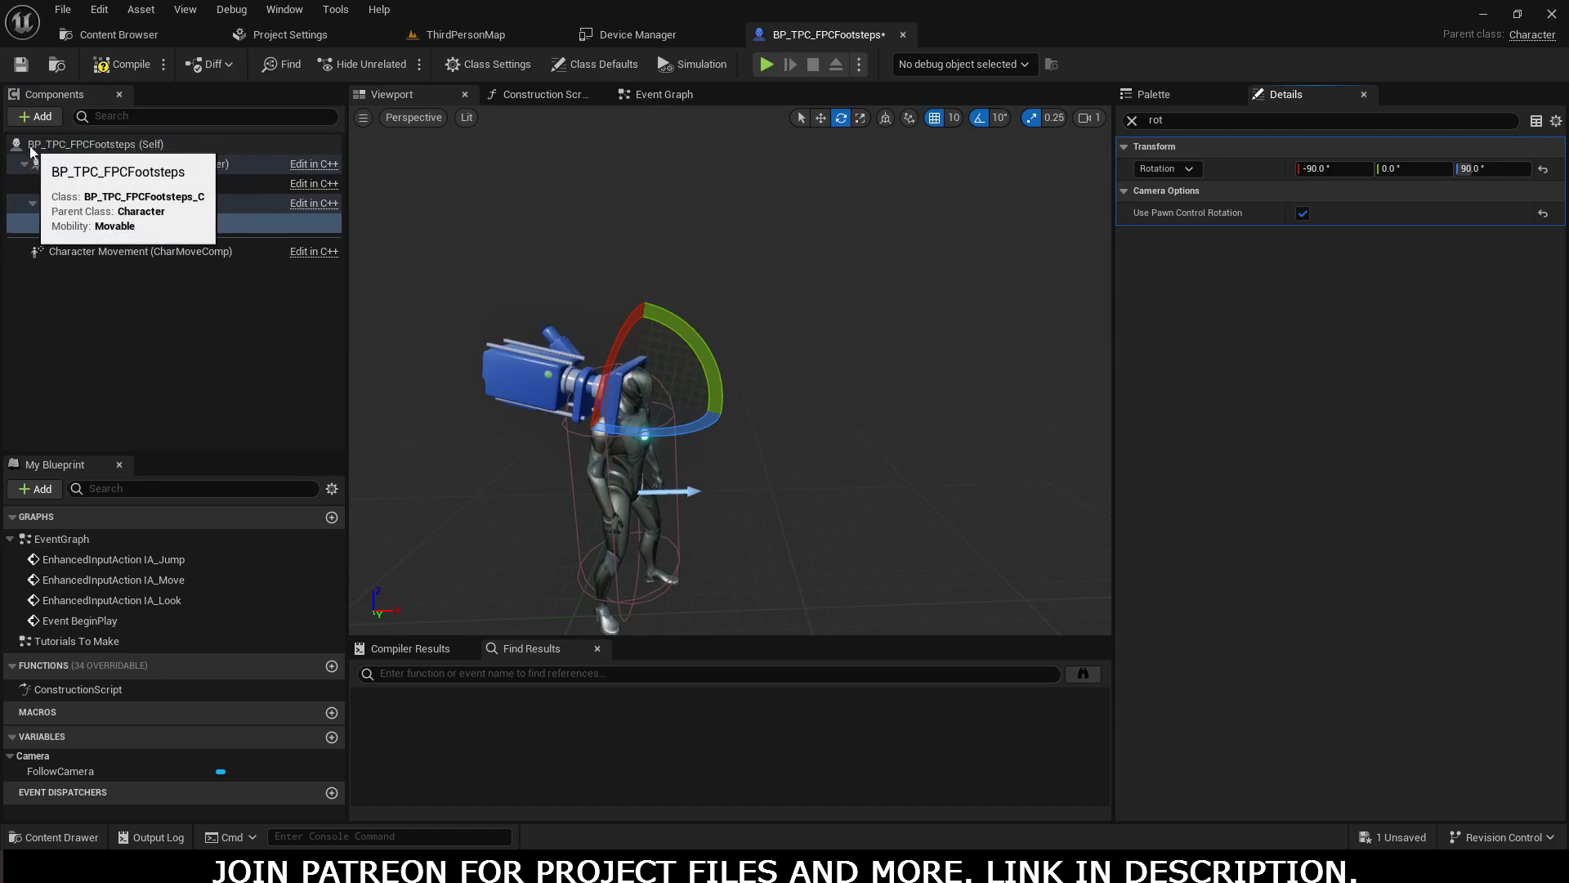
# Untick Orient Rotation to Movement in the character's class defaults.
pyautogui.click(90, 148)
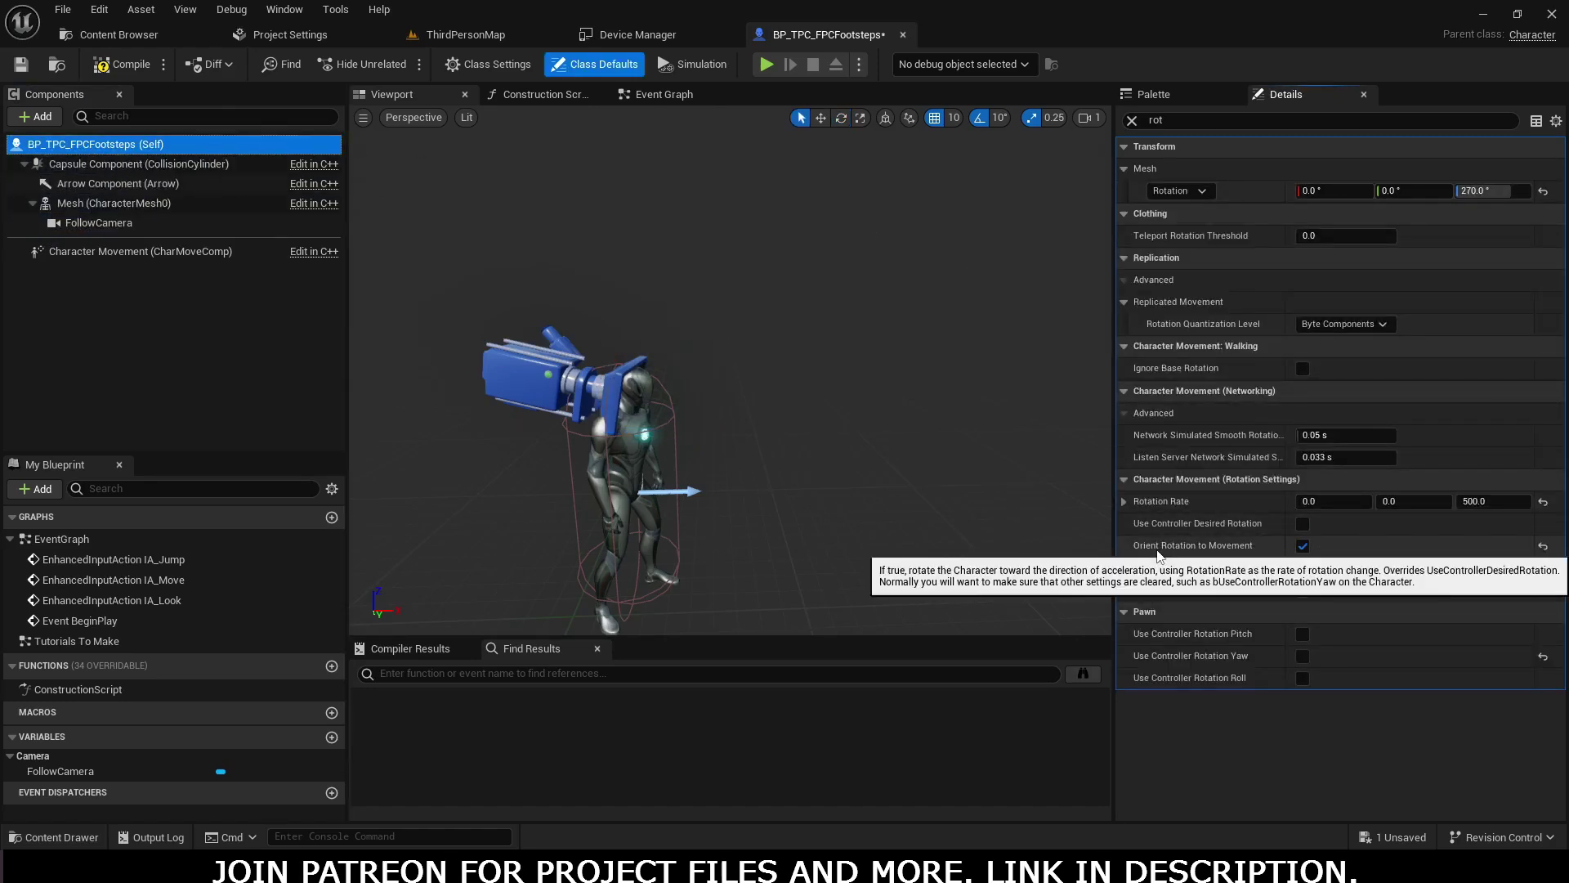
pyautogui.click(1302, 545)
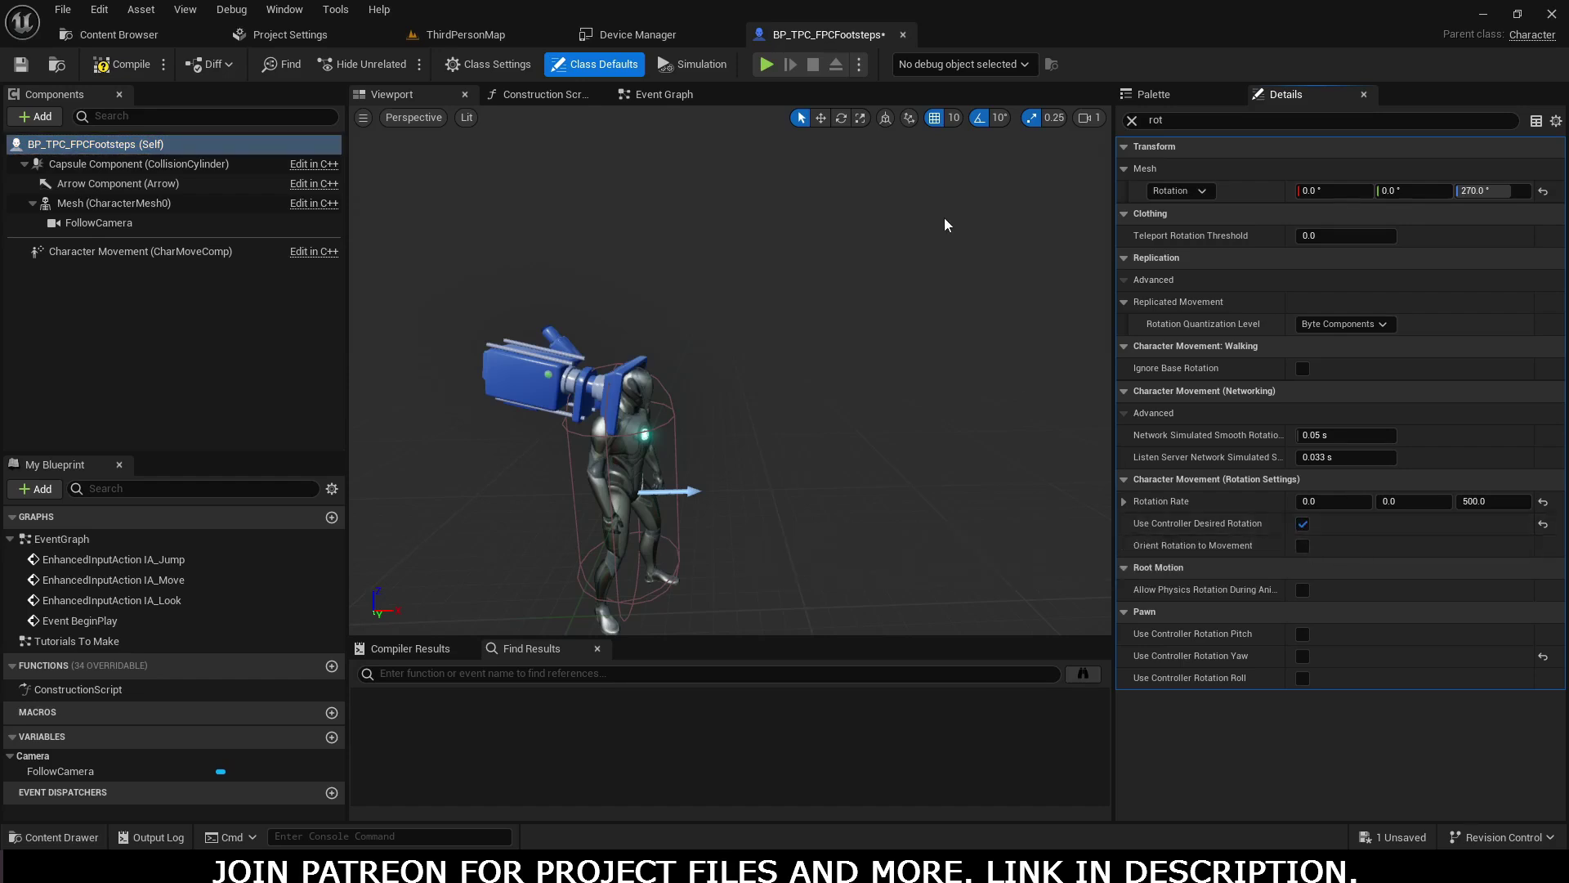
pyautogui.click(458, 34)
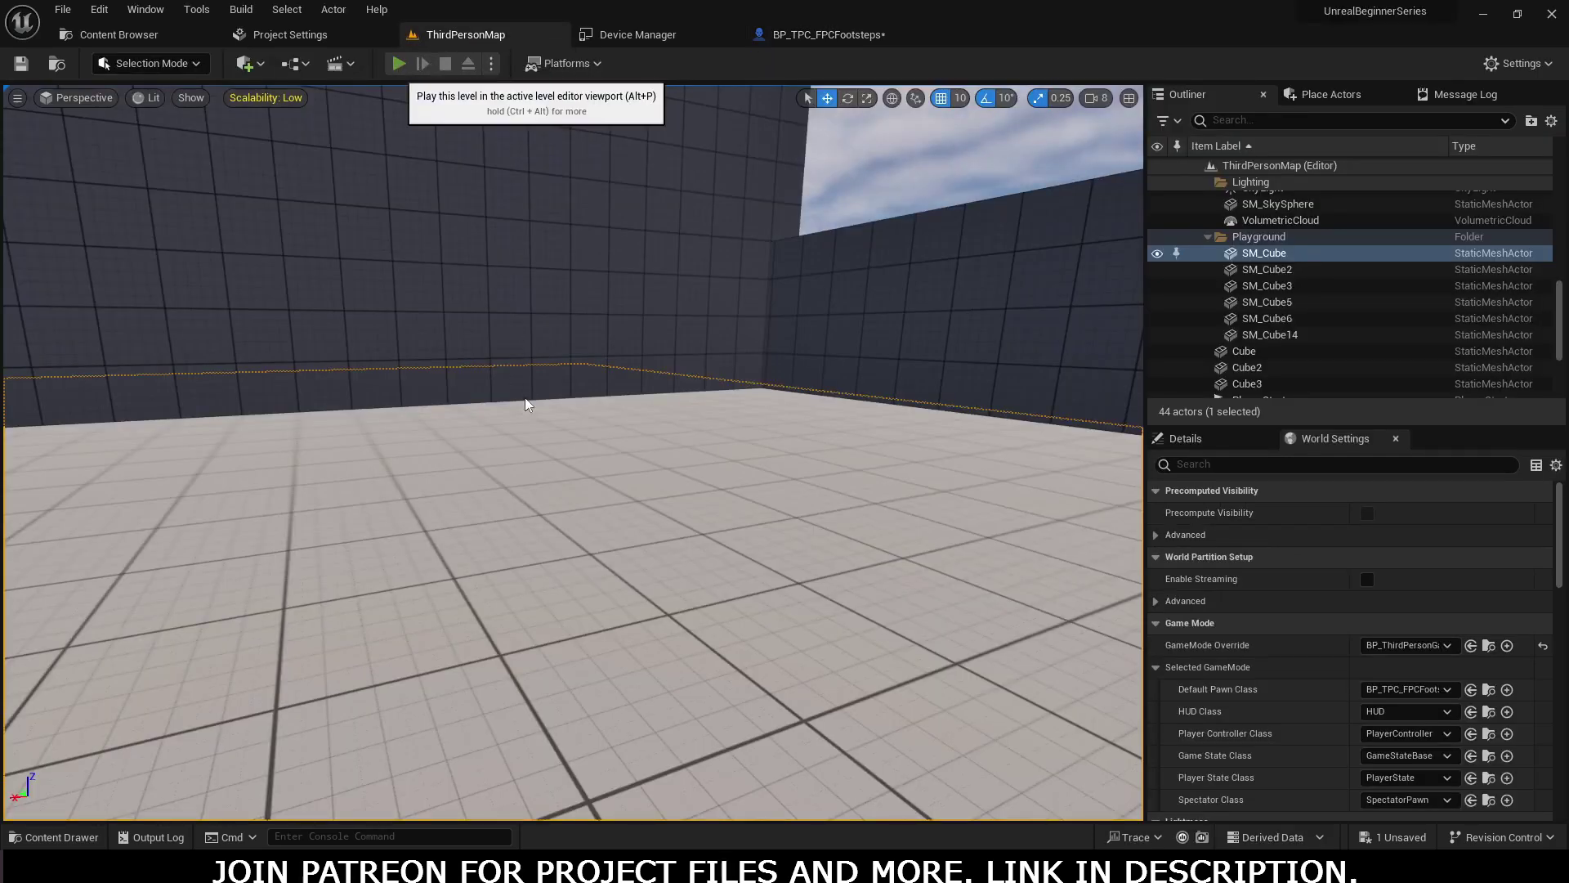
# Play-test the first-person view, then select the character Mesh and clear the Details search.
pyautogui.click(399, 63)
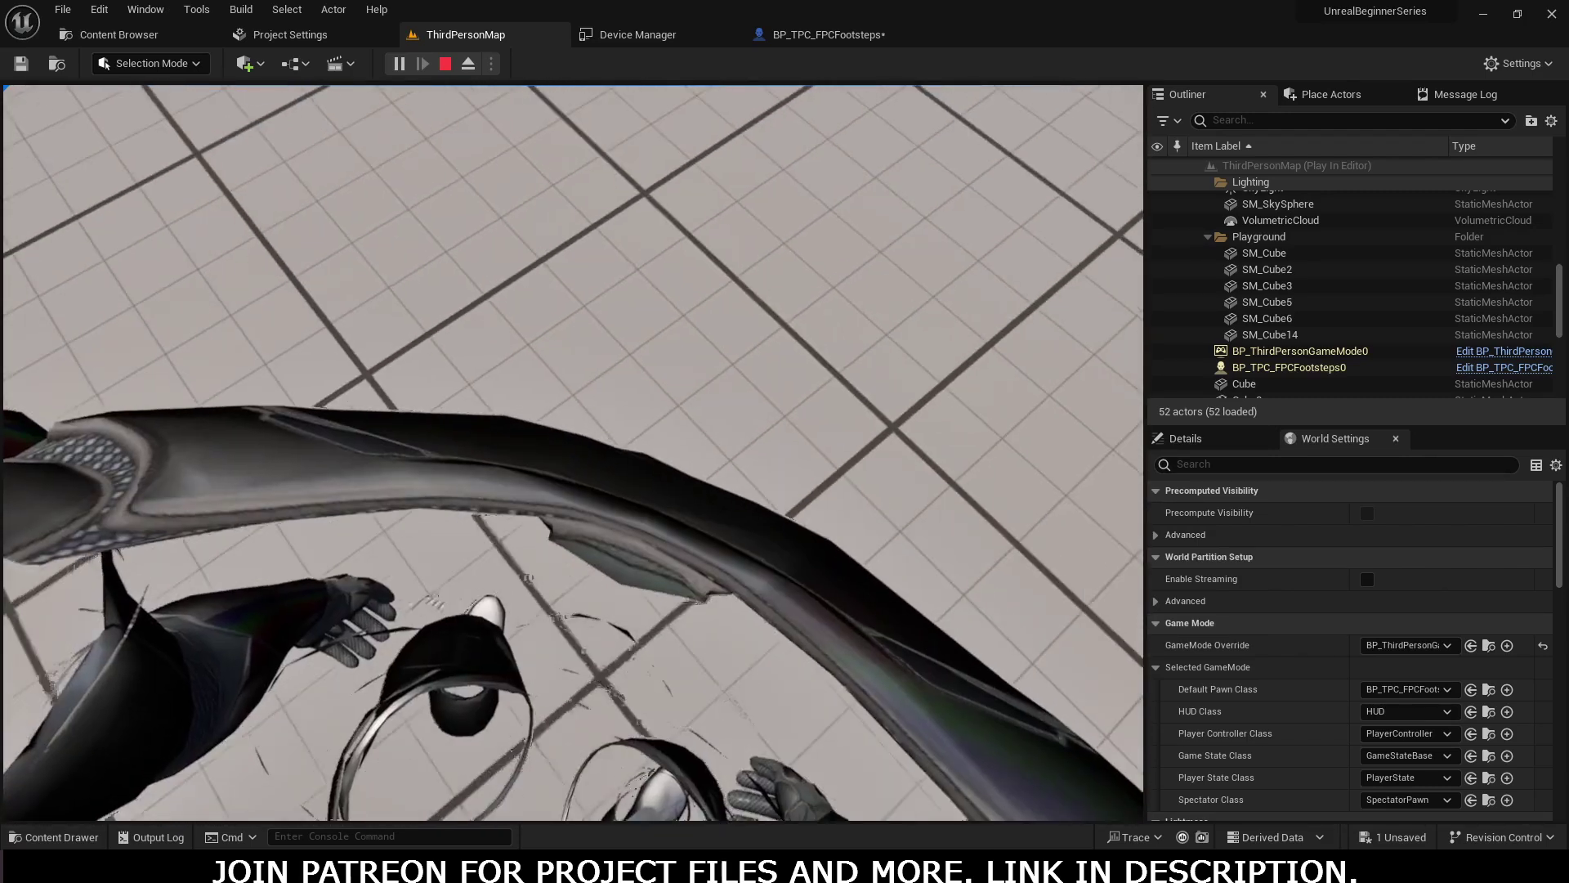
pyautogui.press('Escape')
pyautogui.click(852, 36)
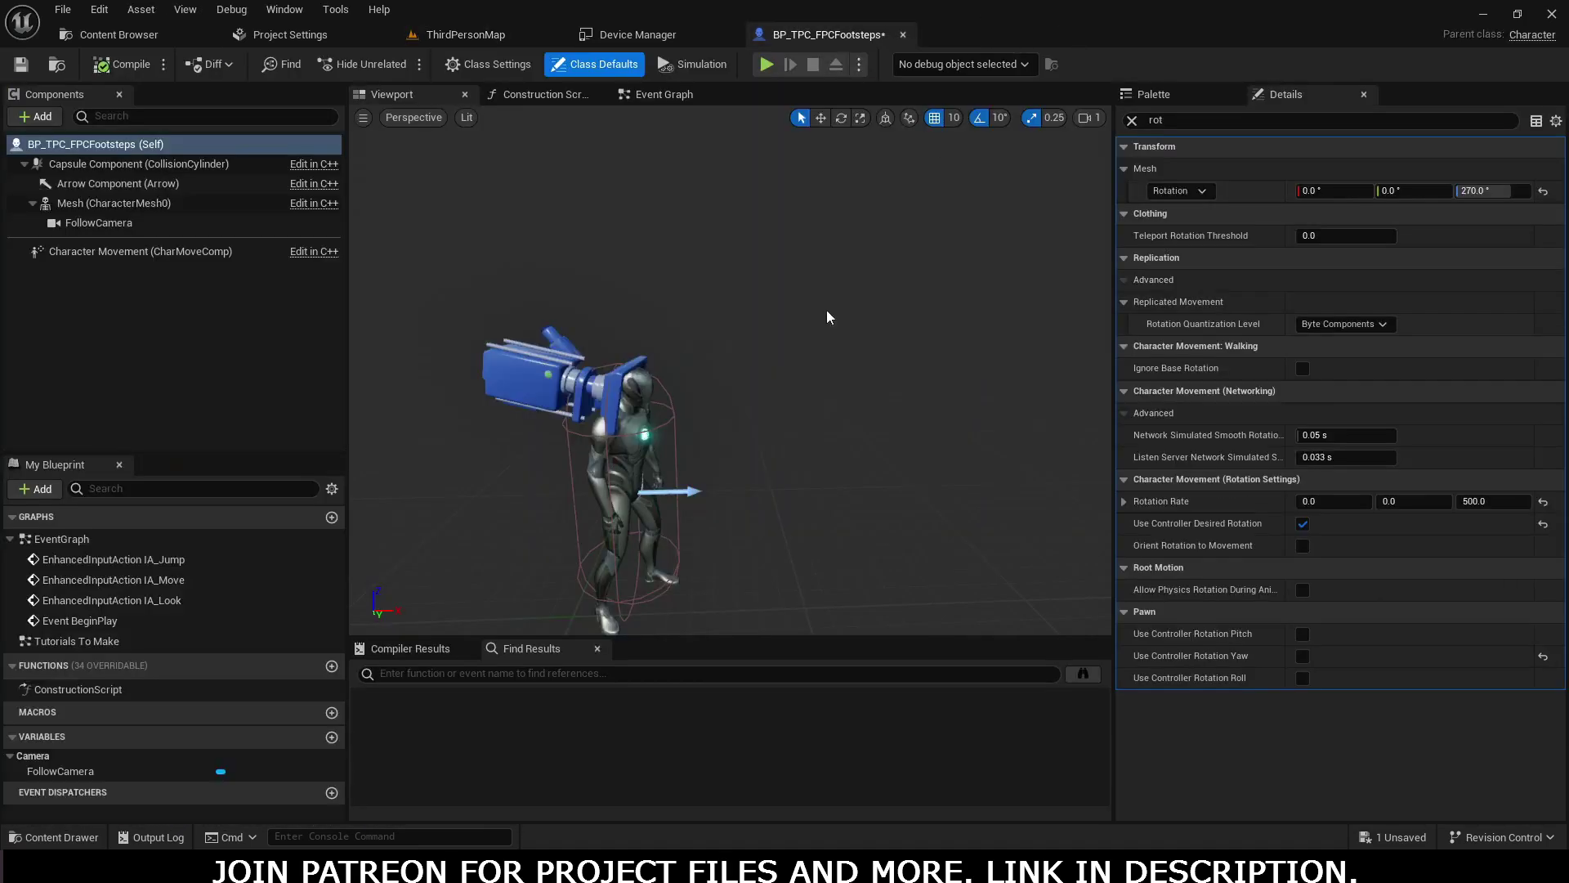
pyautogui.click(635, 436)
pyautogui.click(1133, 121)
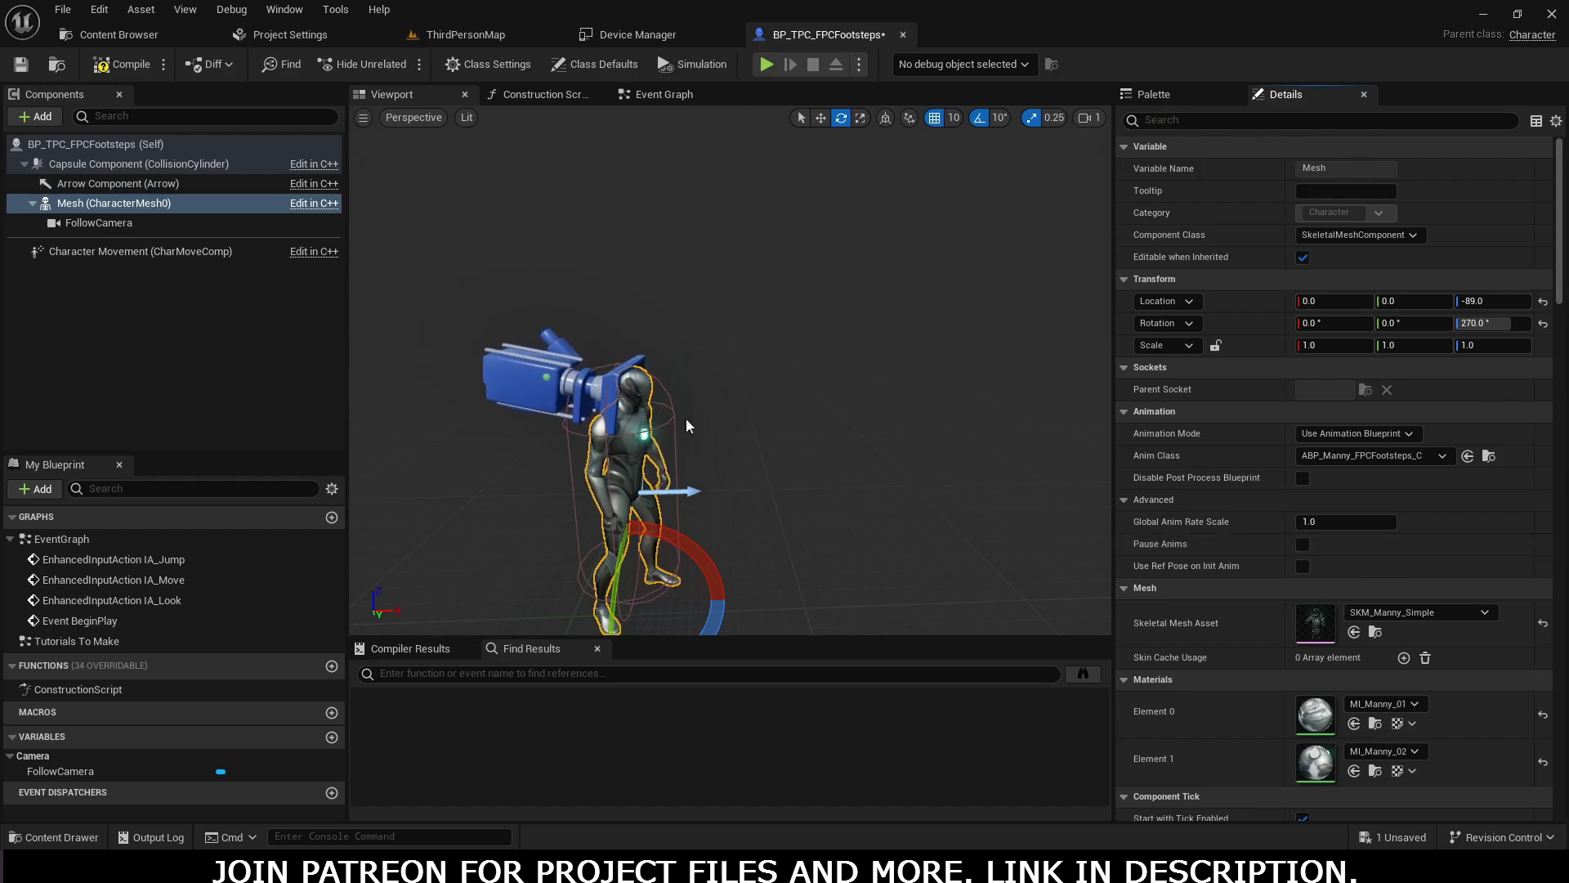
pyautogui.click(500, 36)
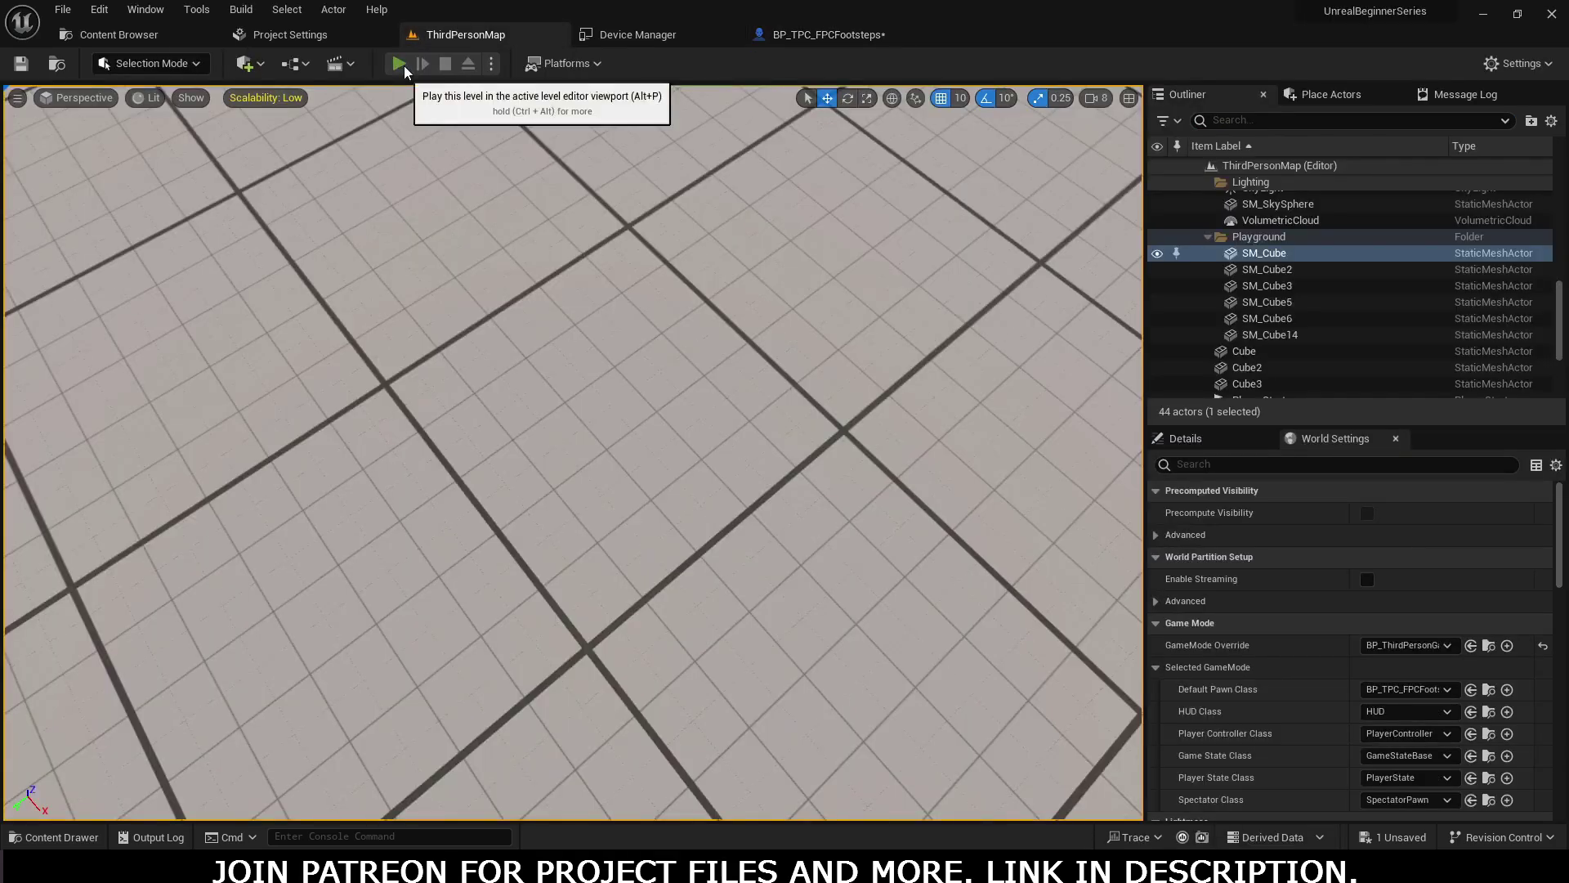
# Play-test the first-person character again, then raise the view over the footstep surface tiles.
pyautogui.click(399, 64)
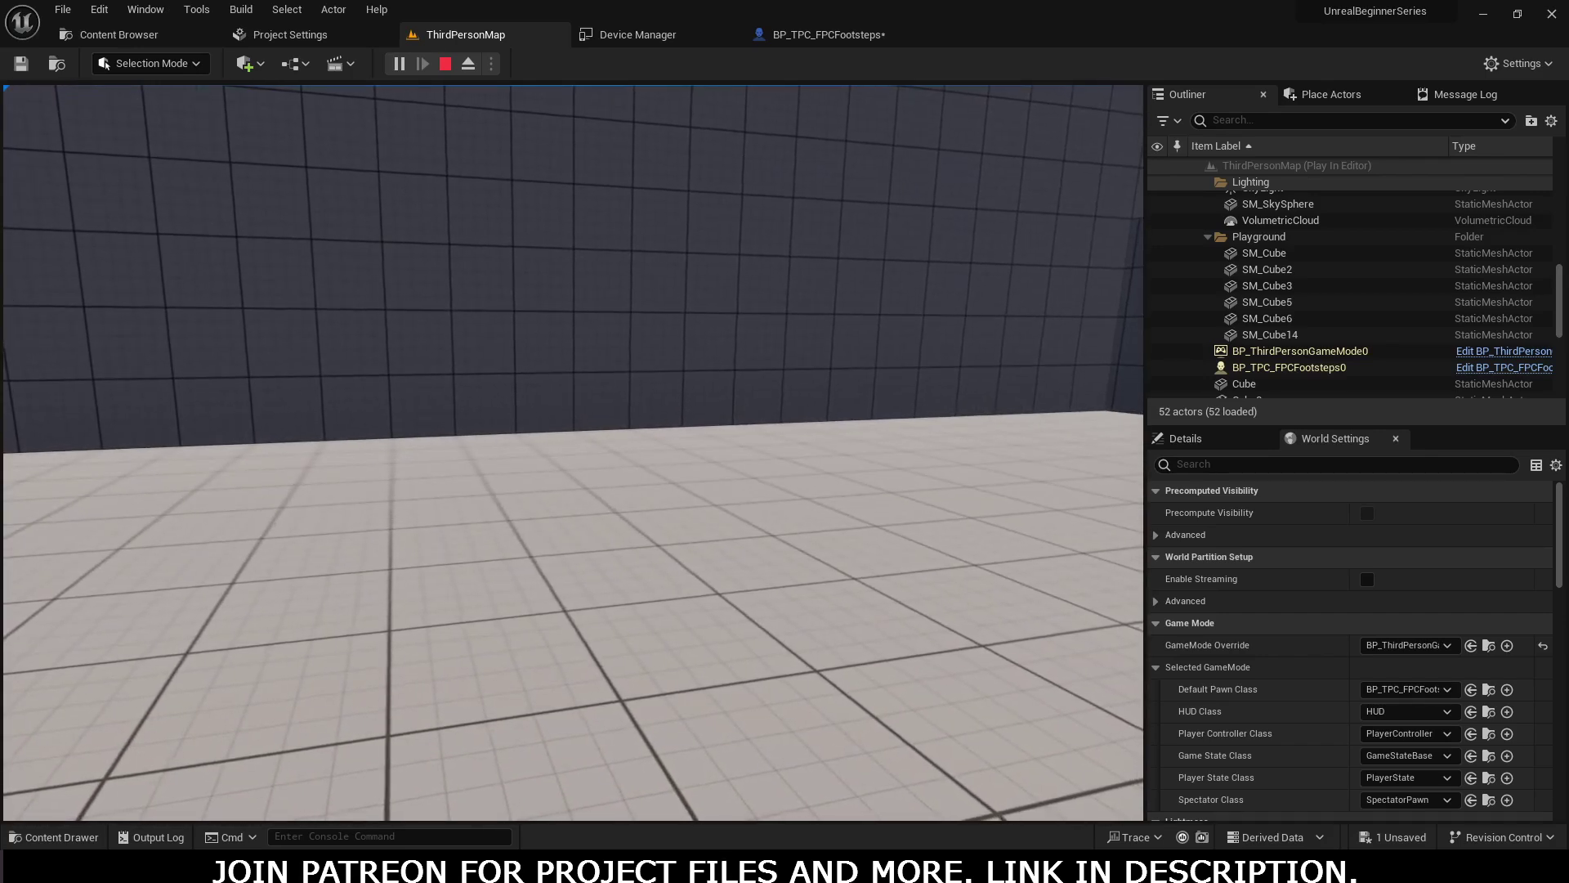
pyautogui.press('Escape')
pyautogui.moveTo(537, 537); pyautogui.dragTo(537, 576, button='right')
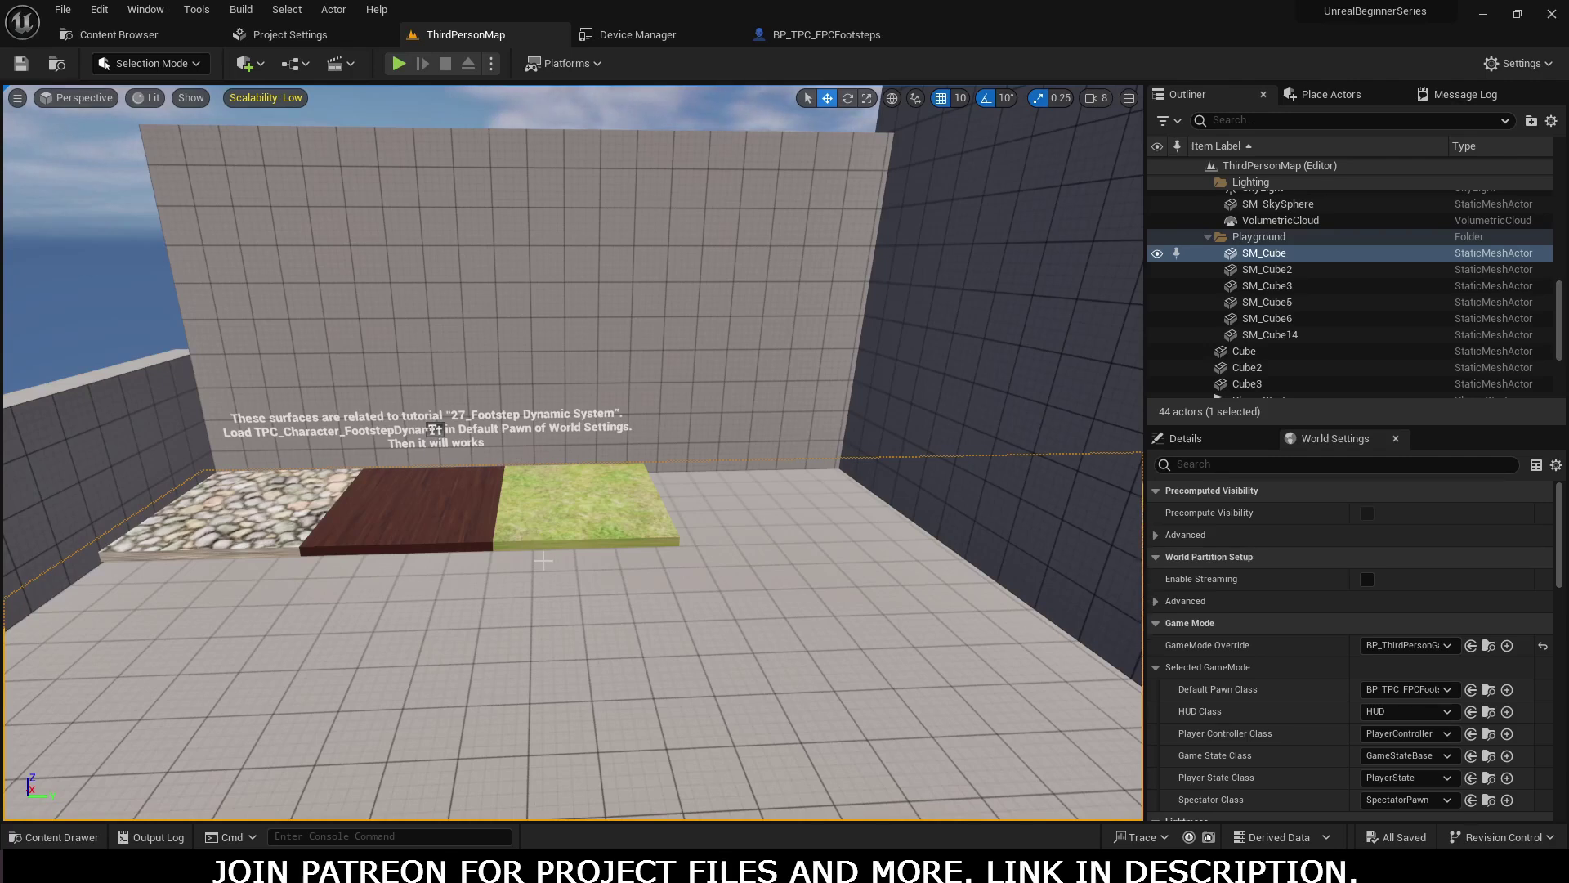
# Browse Content > Characters > Mixamo in the Content Drawer and open Male_Crouch_Pose_Anim.
pyautogui.moveTo(666, 599); pyautogui.dragTo(666, 600, button='right')
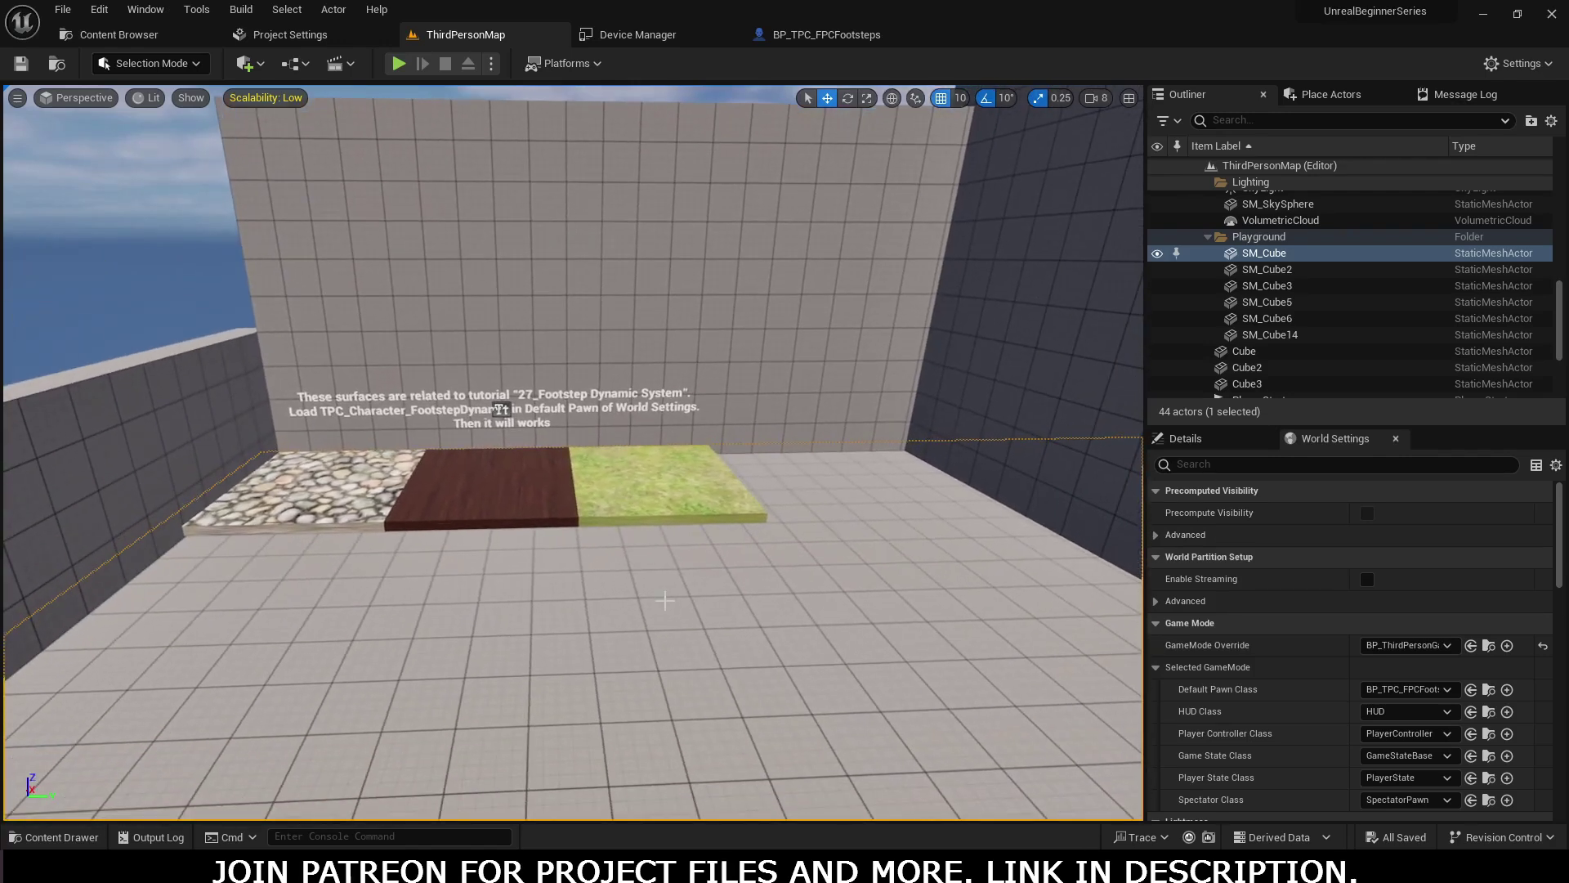
pyautogui.click(666, 599)
pyautogui.hotkey('ctrl', 'space')
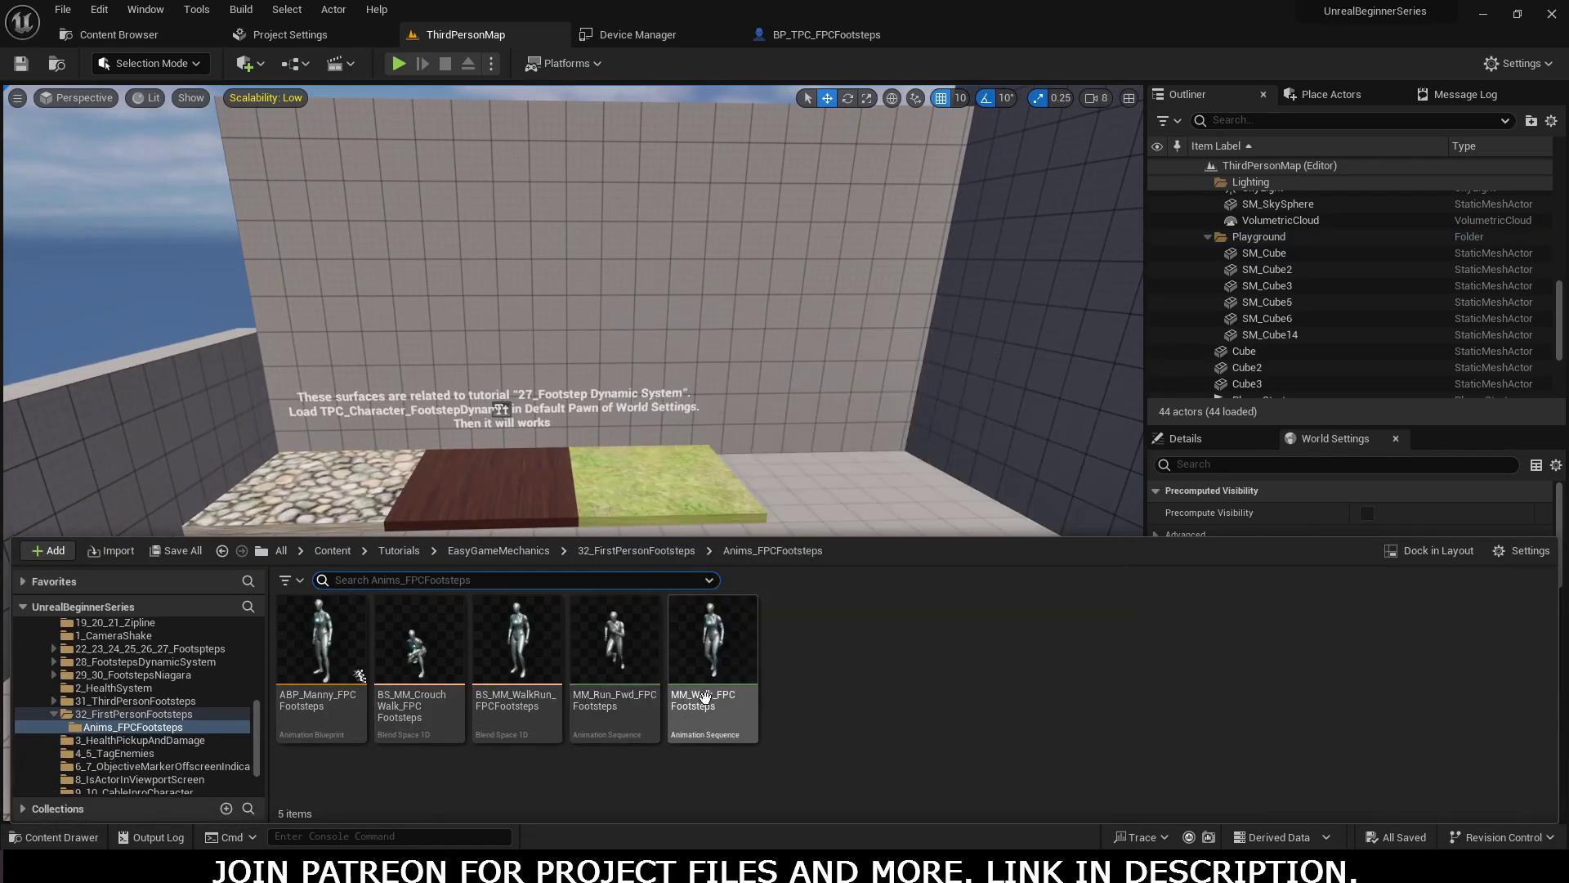
pyautogui.moveTo(694, 697)
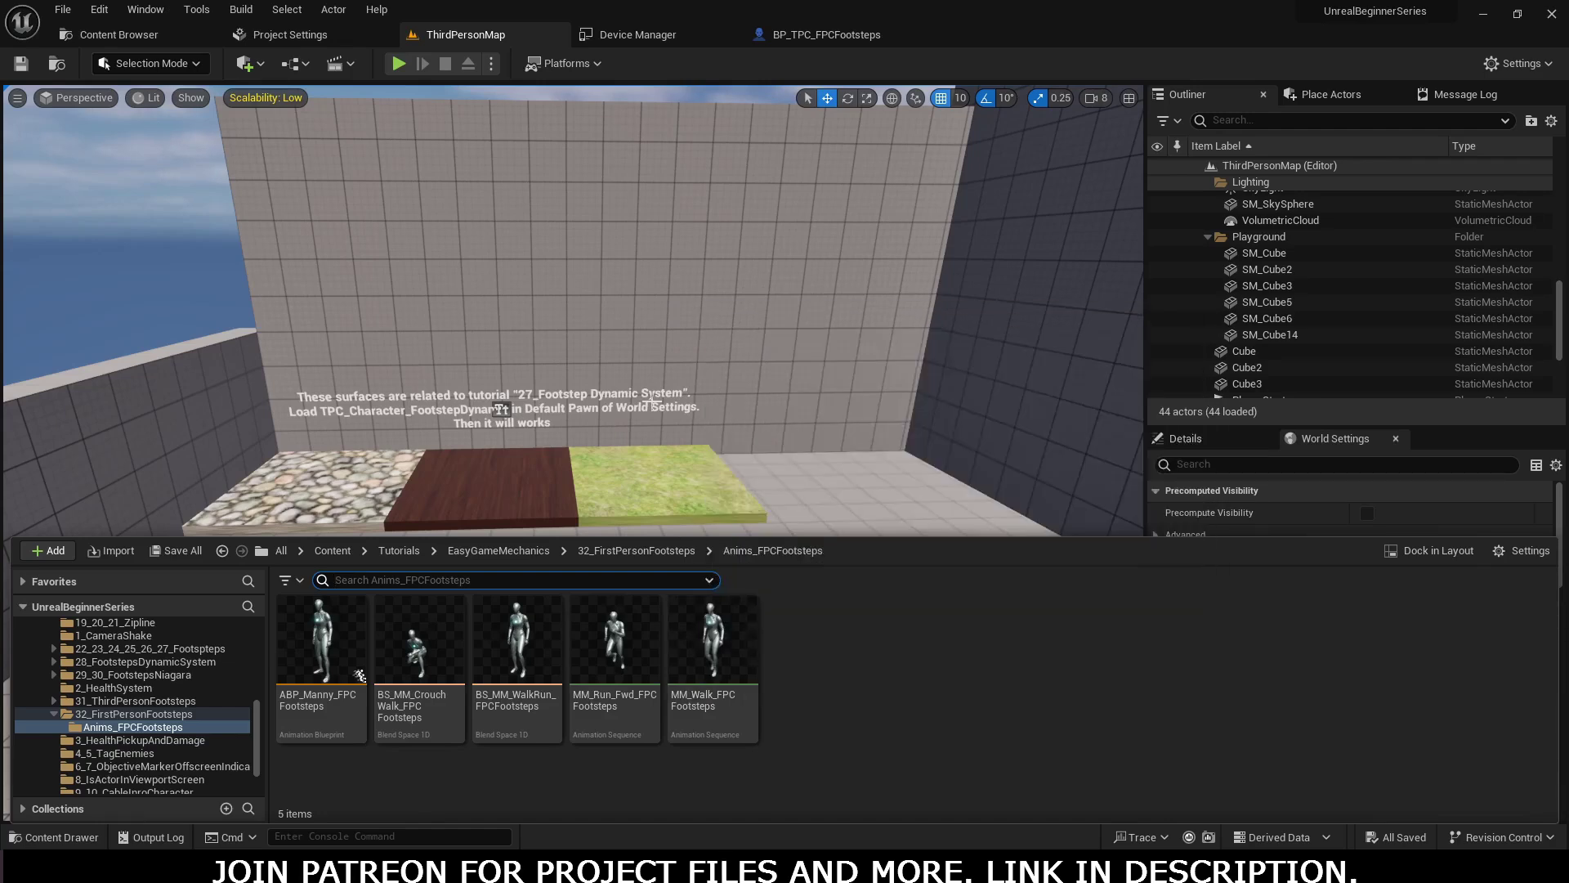
pyautogui.click(326, 551)
pyautogui.doubleClick(534, 654)
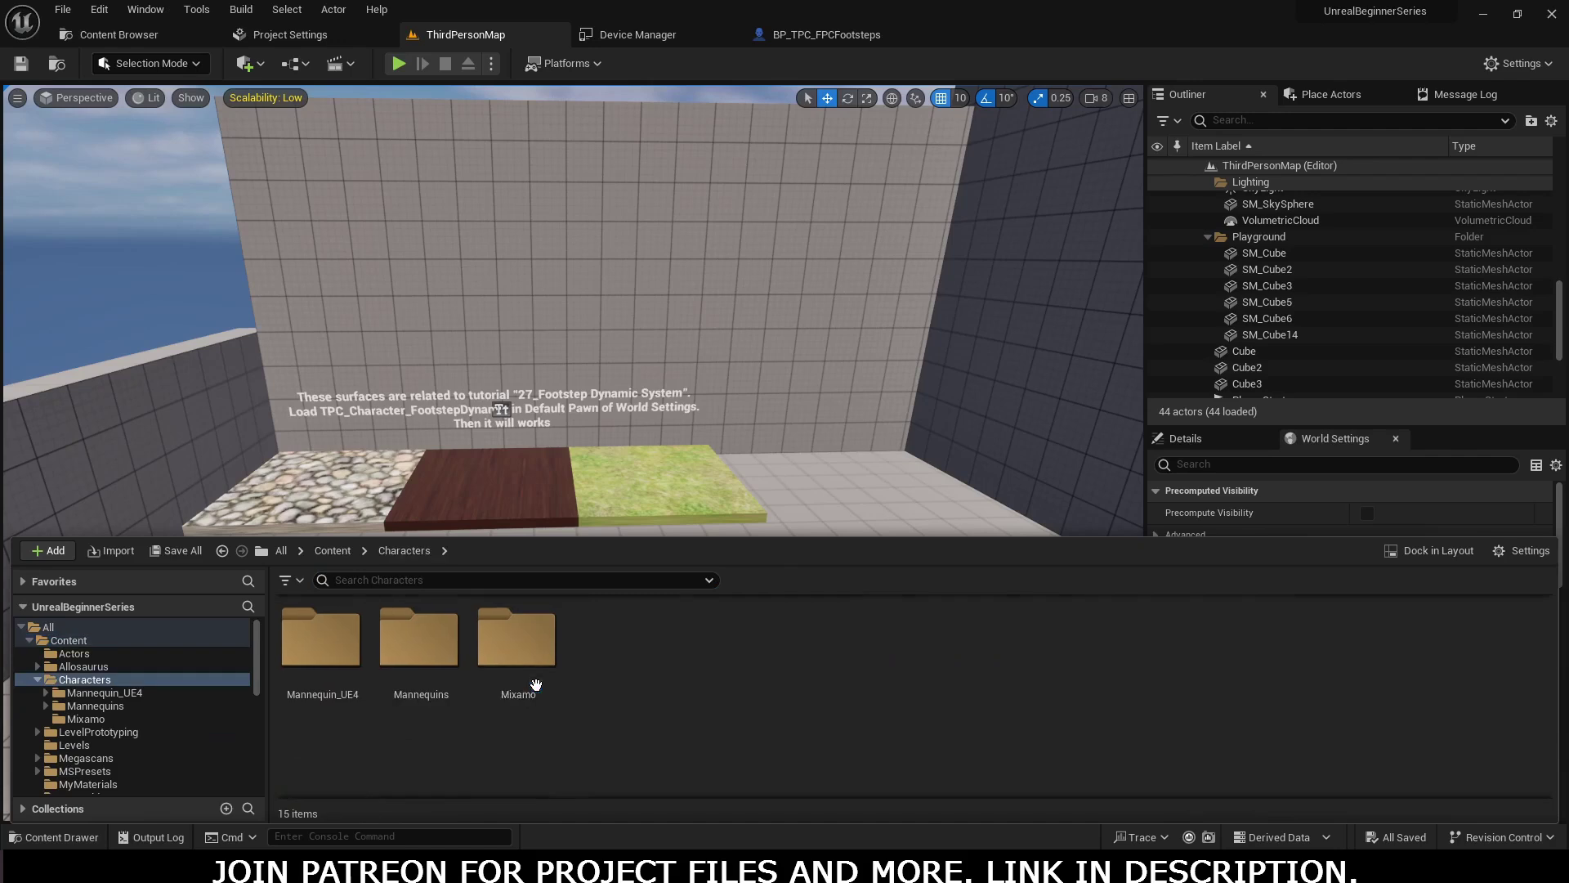
pyautogui.doubleClick(516, 645)
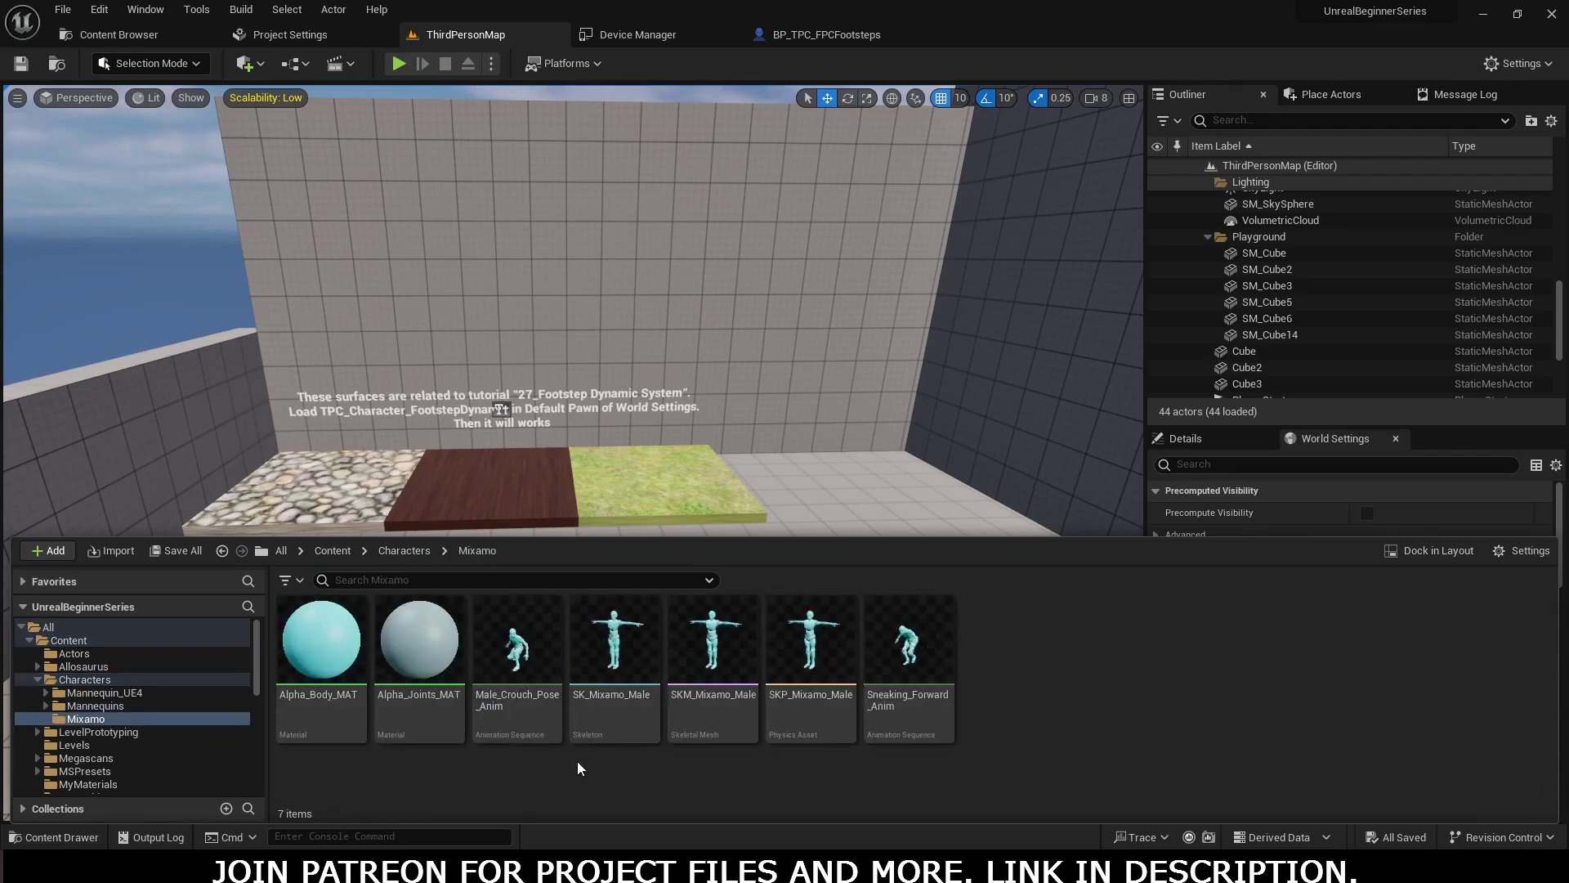
pyautogui.click(519, 694)
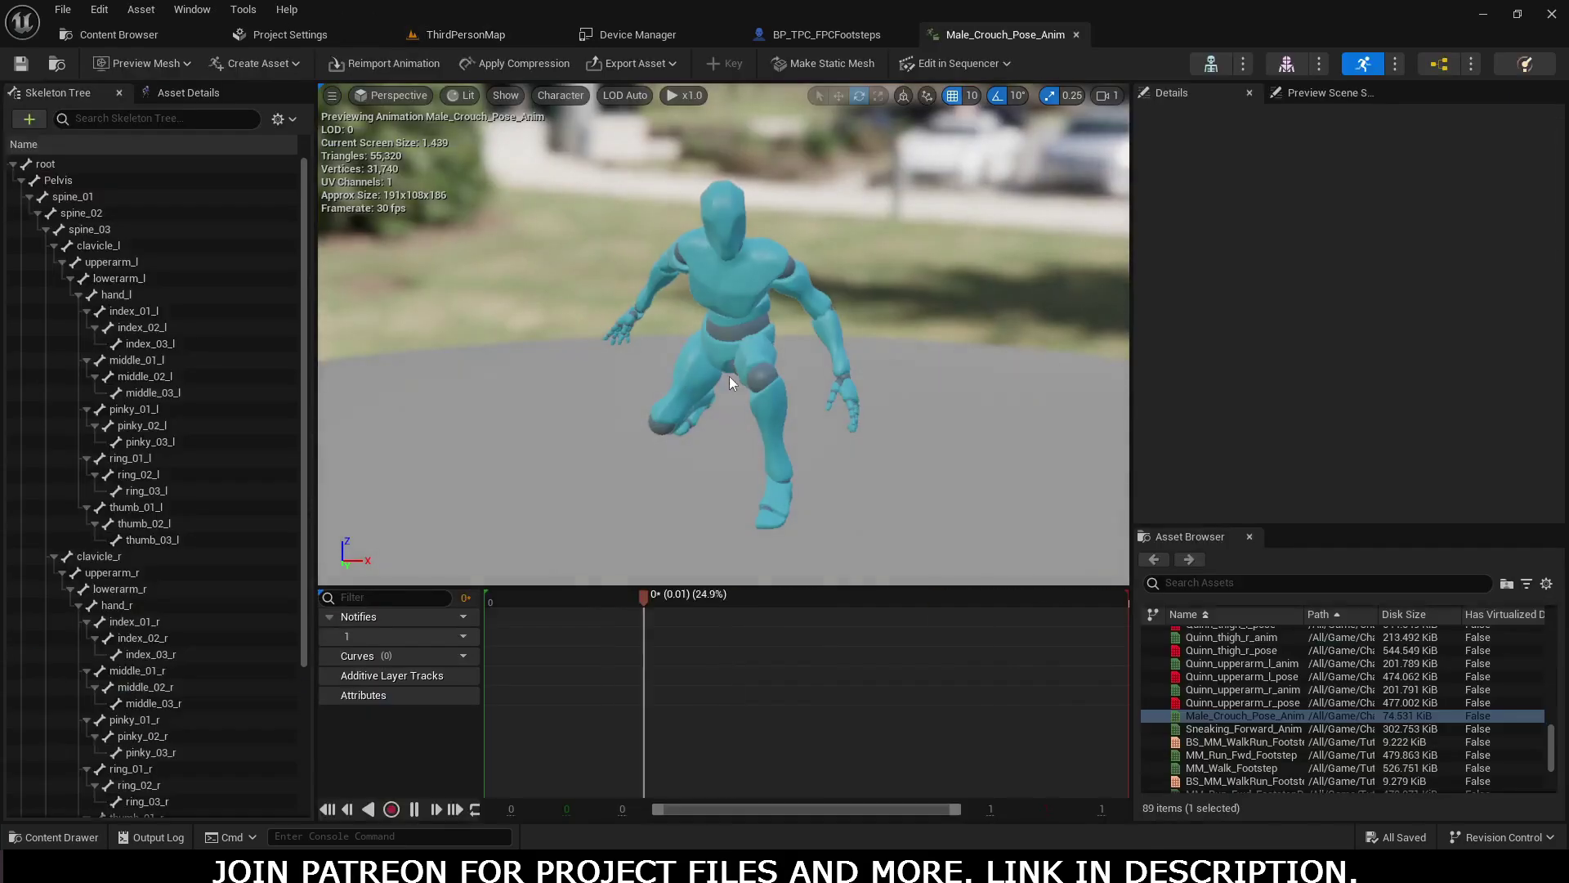
# Close the crouch animation and open Sneaking_Forward_Anim from the Content Drawer.
pyautogui.click(1076, 35)
pyautogui.hotkey('ctrl', 'space')
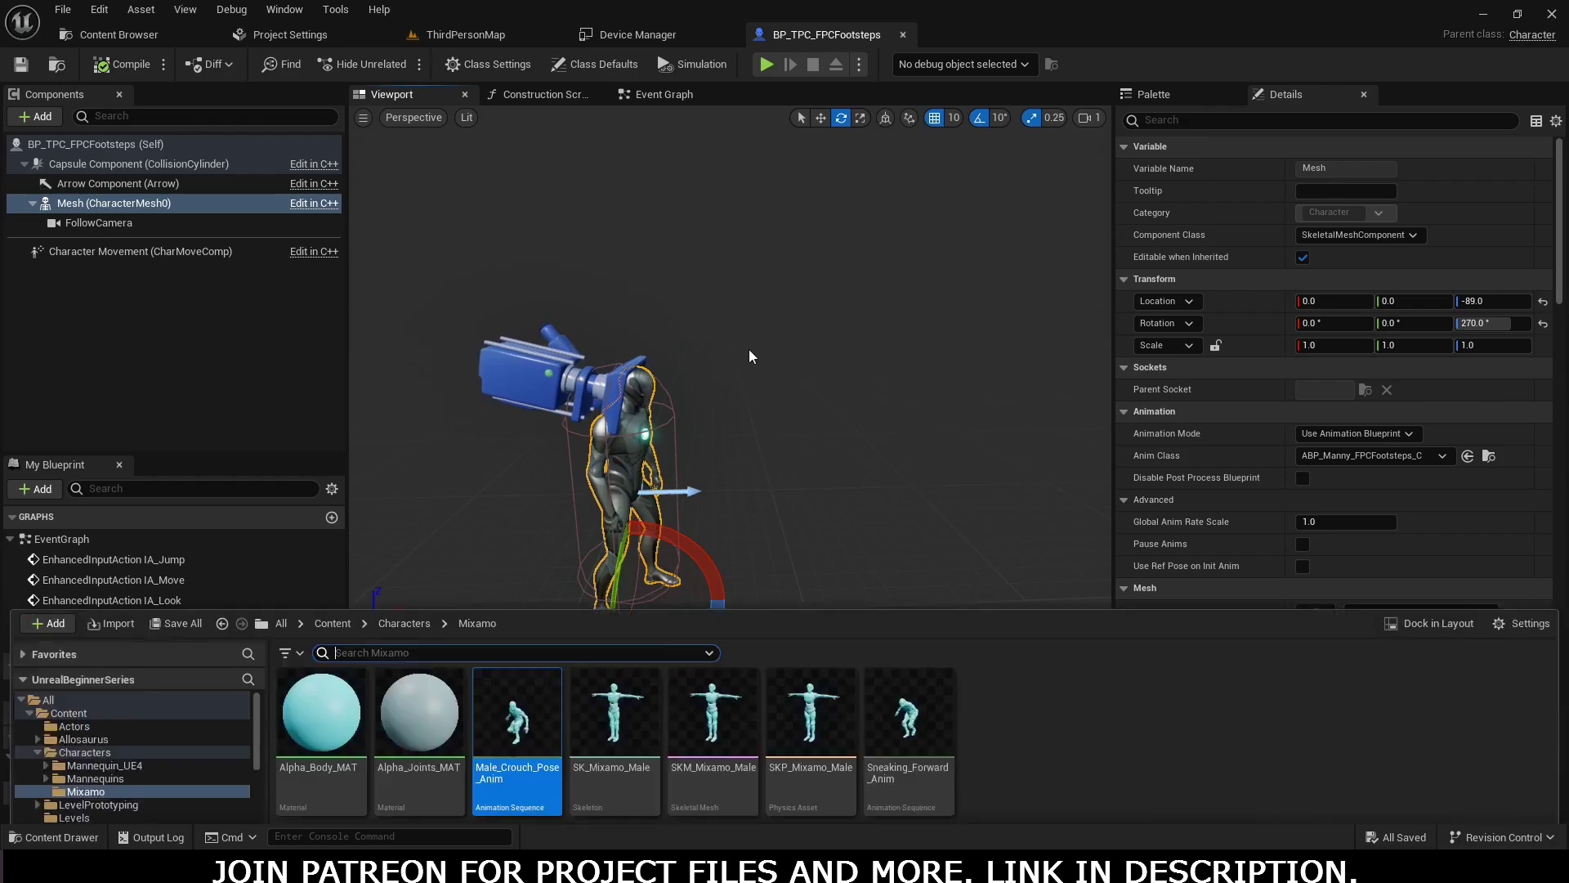
pyautogui.click(911, 671)
pyautogui.doubleClick(911, 672)
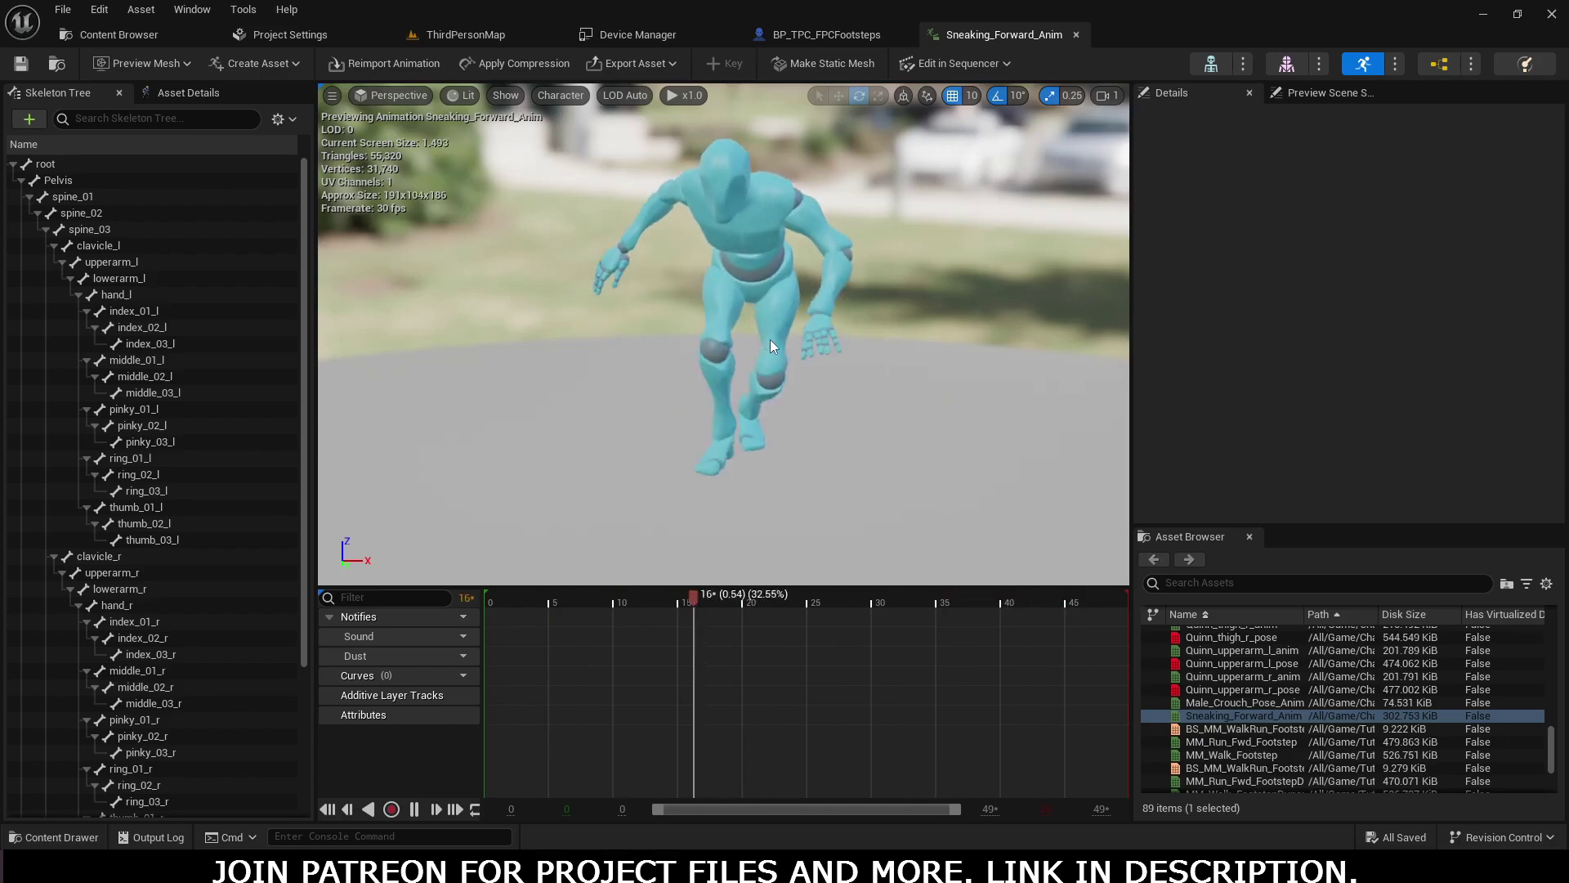
# Open the SK_Mixamo_Male skeleton from the Content Drawer.
pyautogui.hotkey('ctrl', 'space')
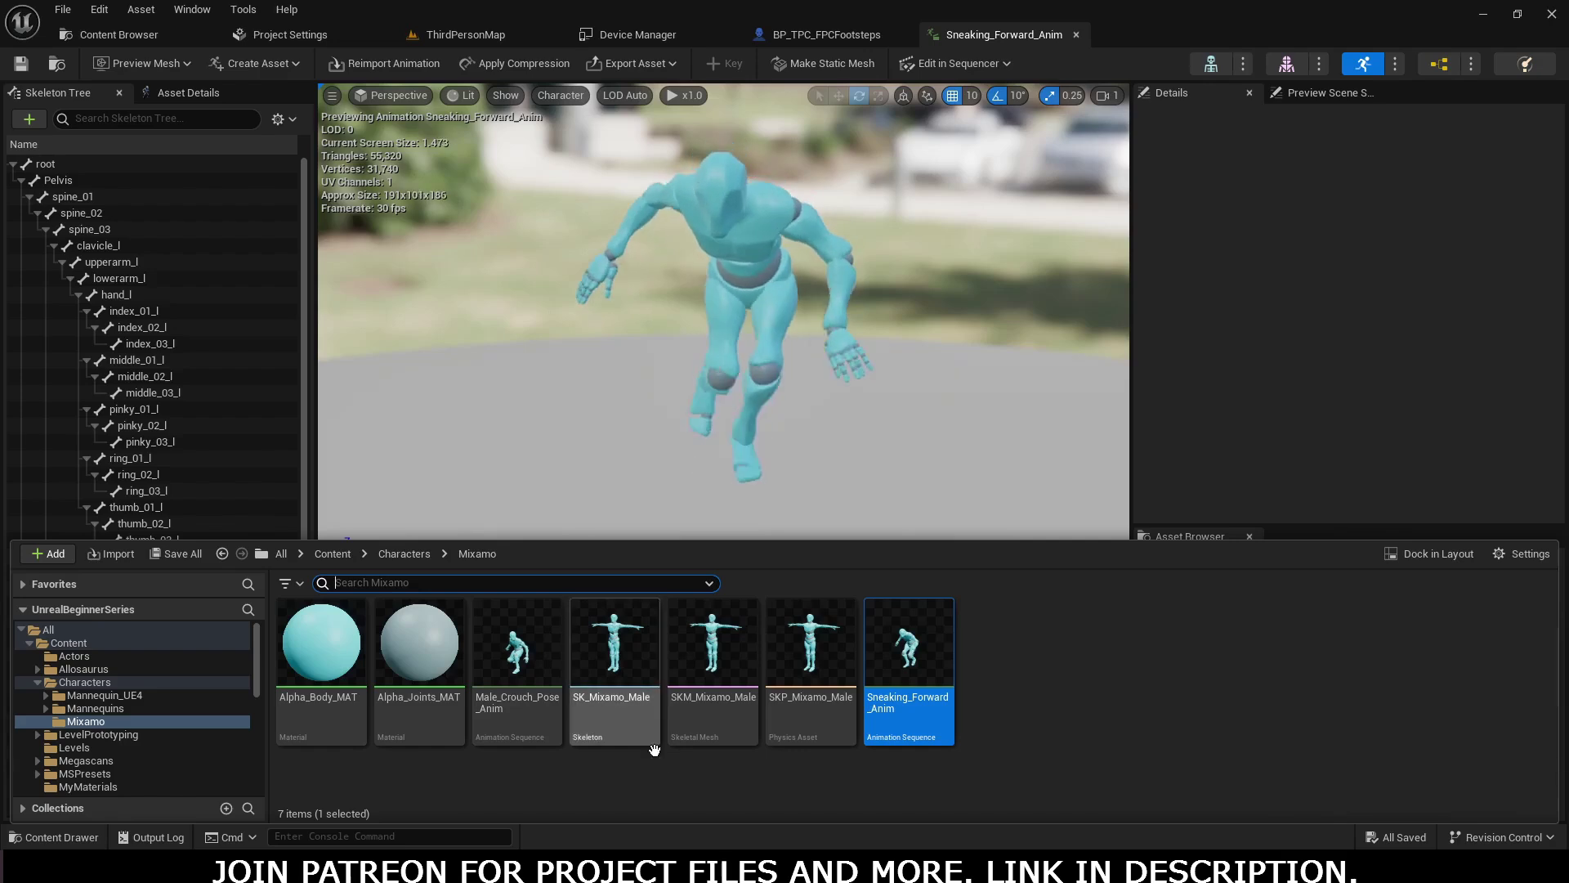
pyautogui.click(626, 703)
pyautogui.doubleClick(625, 703)
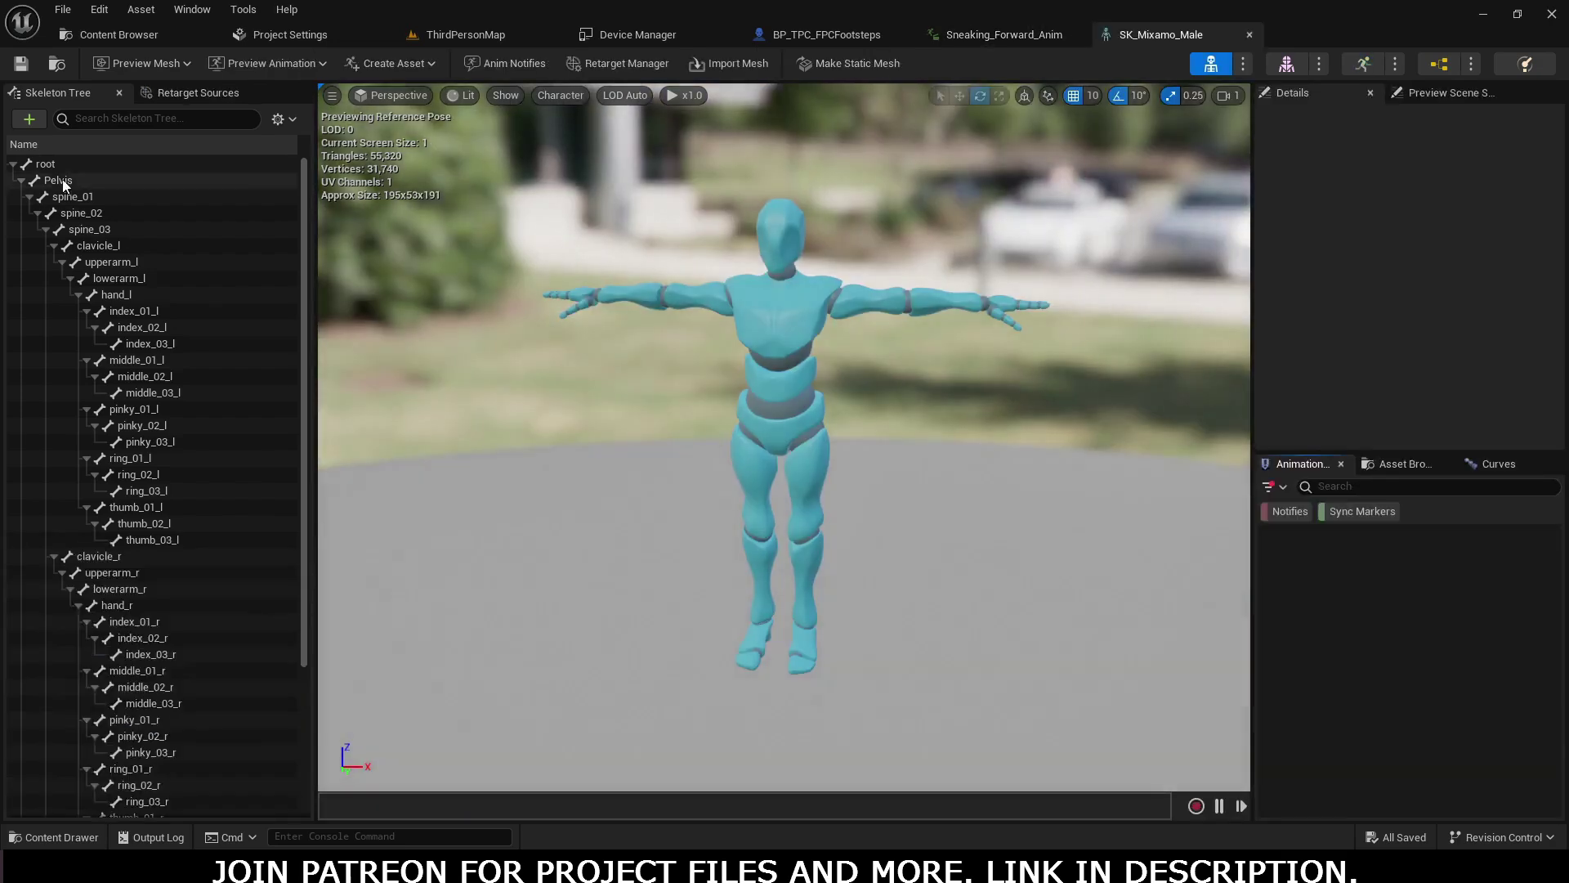